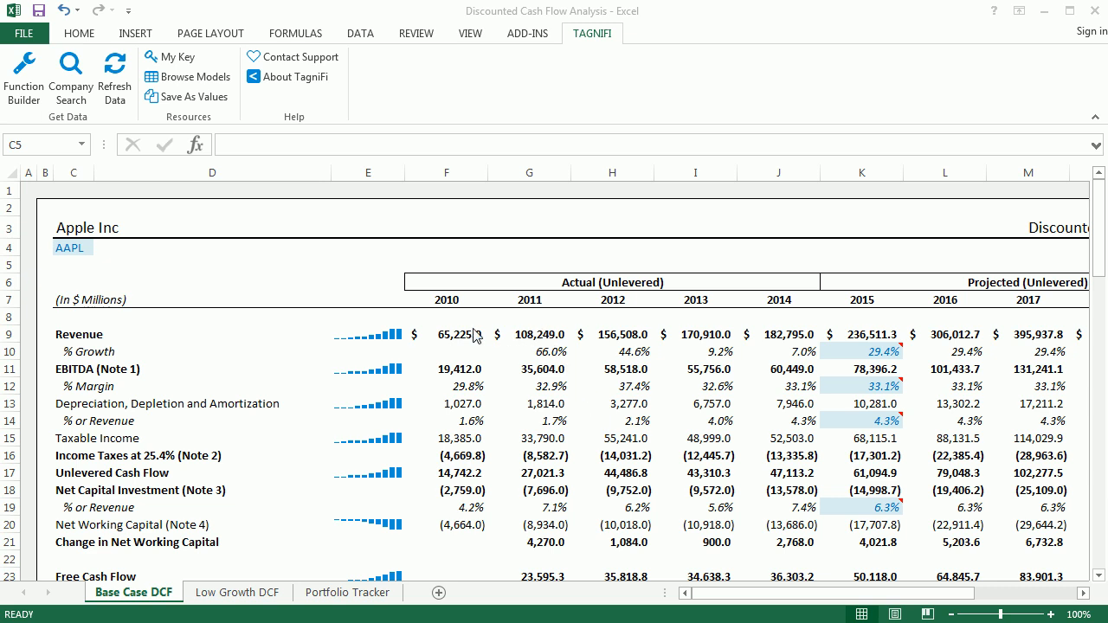
Change the company ticker in cell C4 of the Base Case DCF sheet to MSFT.
click(107, 254)
click(81, 247)
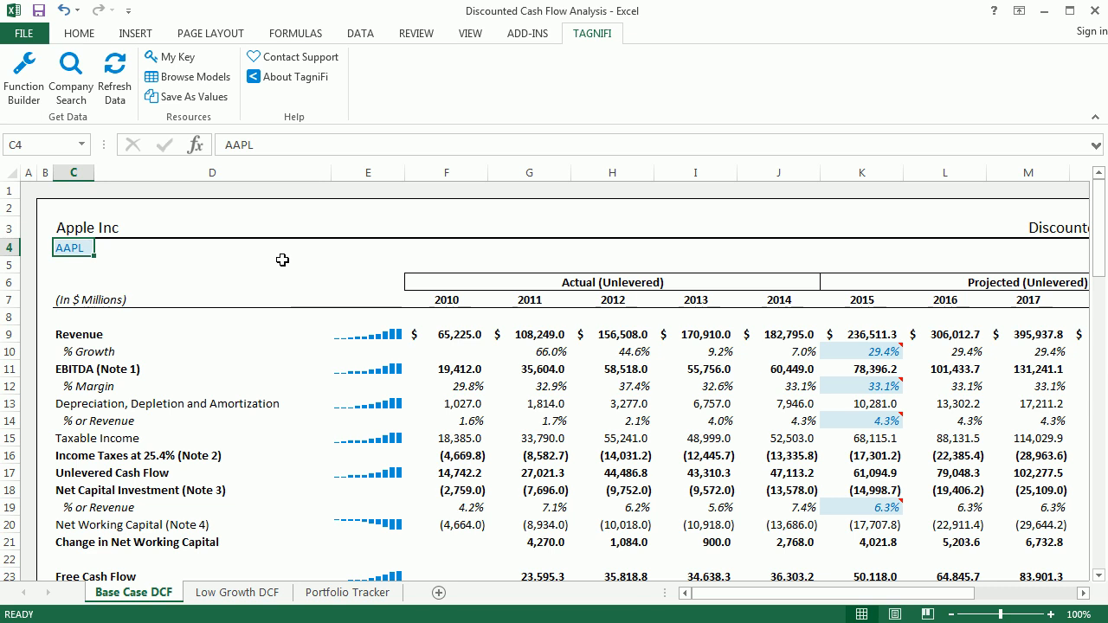
text(MSFT)
key(Return)
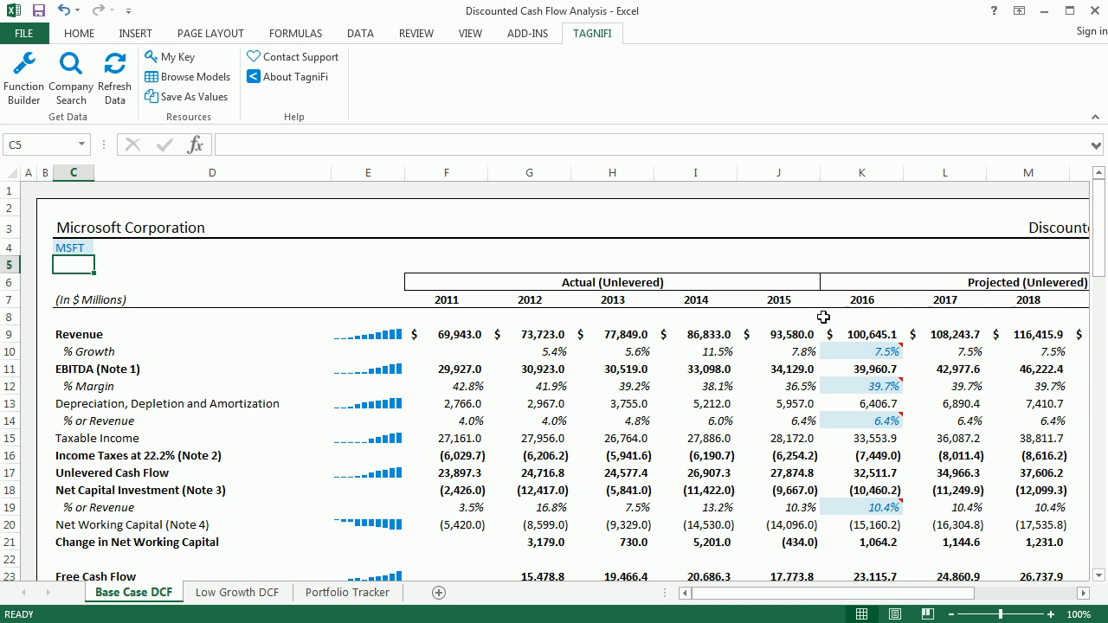
Examine the year headings and the revenue row in the Actual (Unlevered) section.
scroll(823, 317, down, 1)
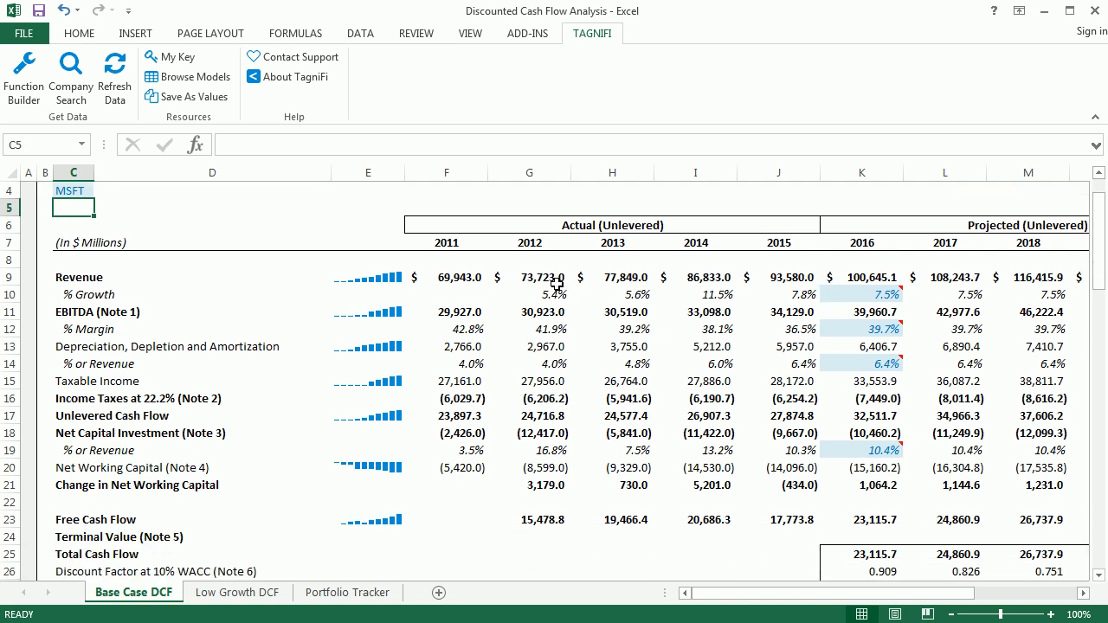
click(465, 226)
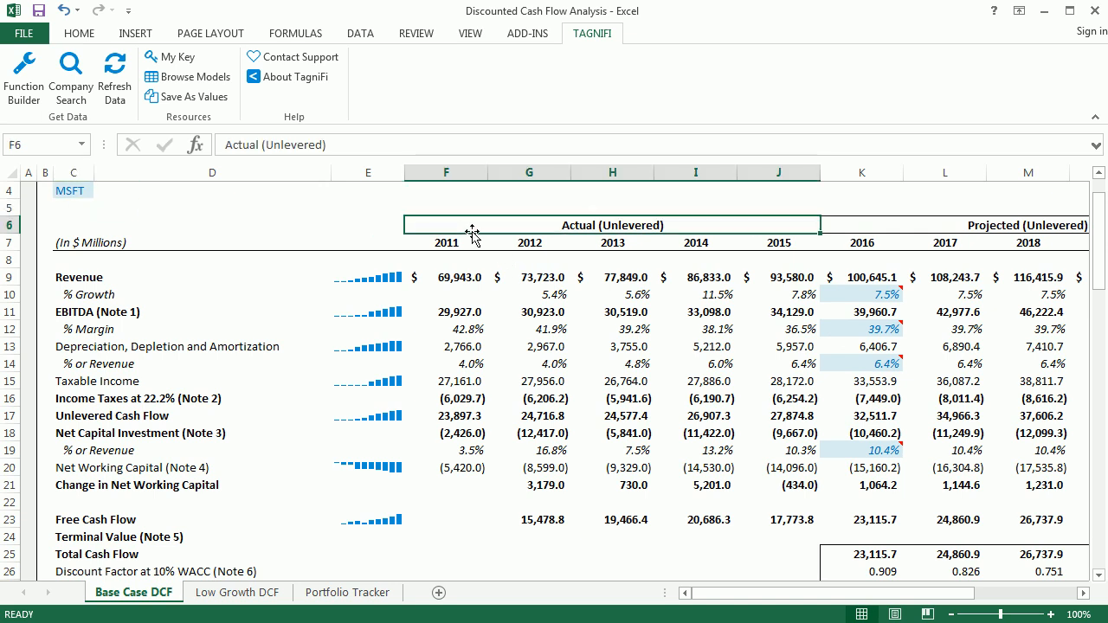
click(455, 242)
key(shift+Right)
drag(456, 243, 777, 240)
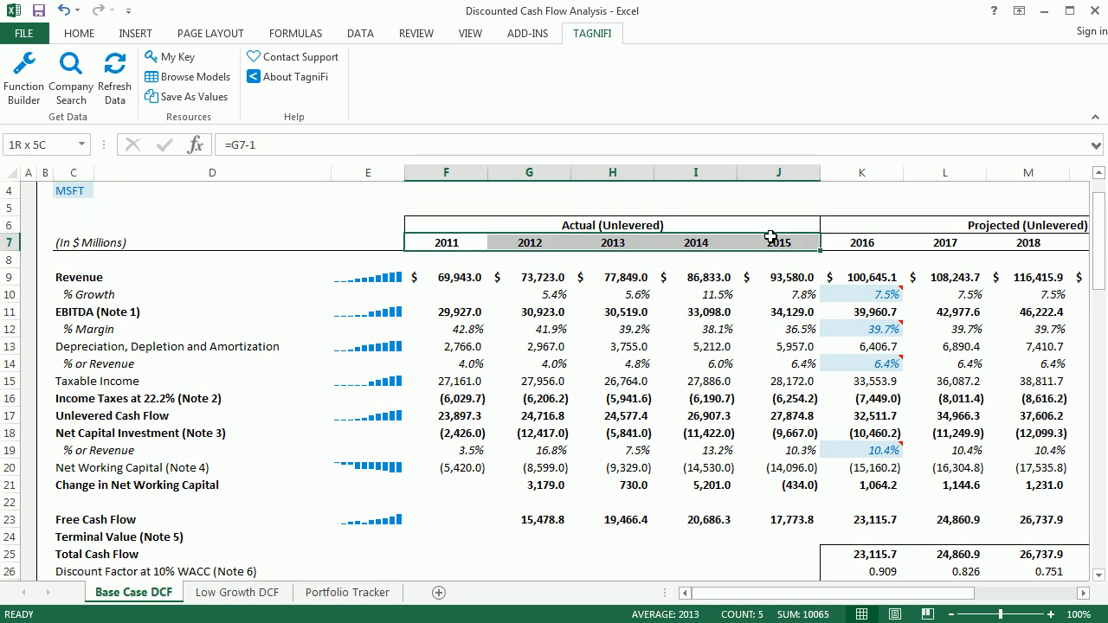
drag(438, 275, 753, 275)
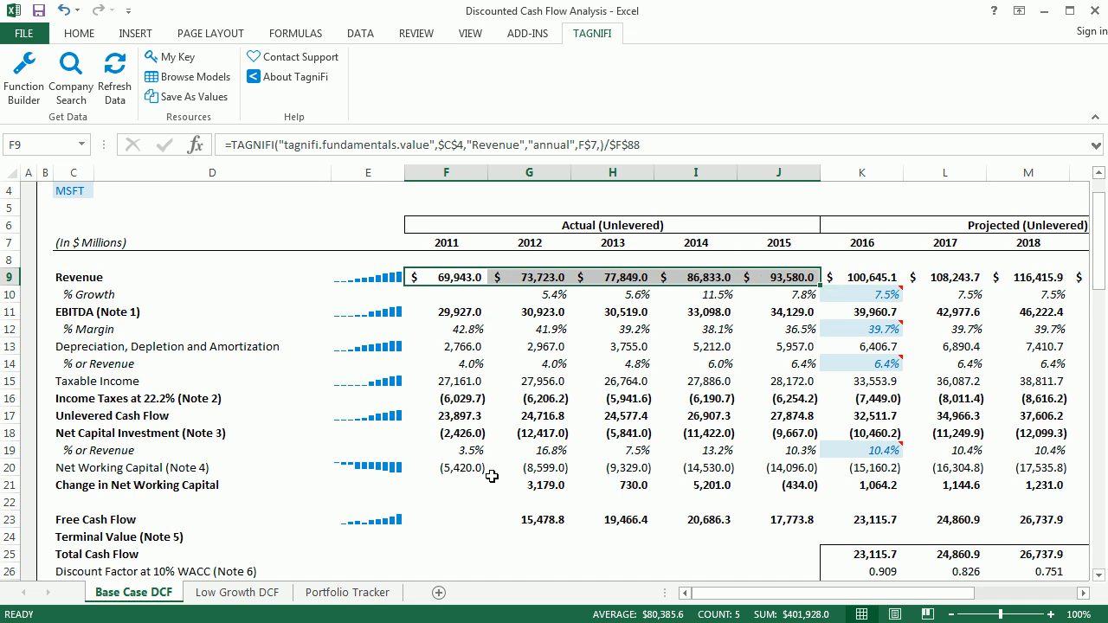
Inspect the 2011 formulas from EBITDA through depreciation, taxes and capital investment to Net Working Capital.
click(461, 313)
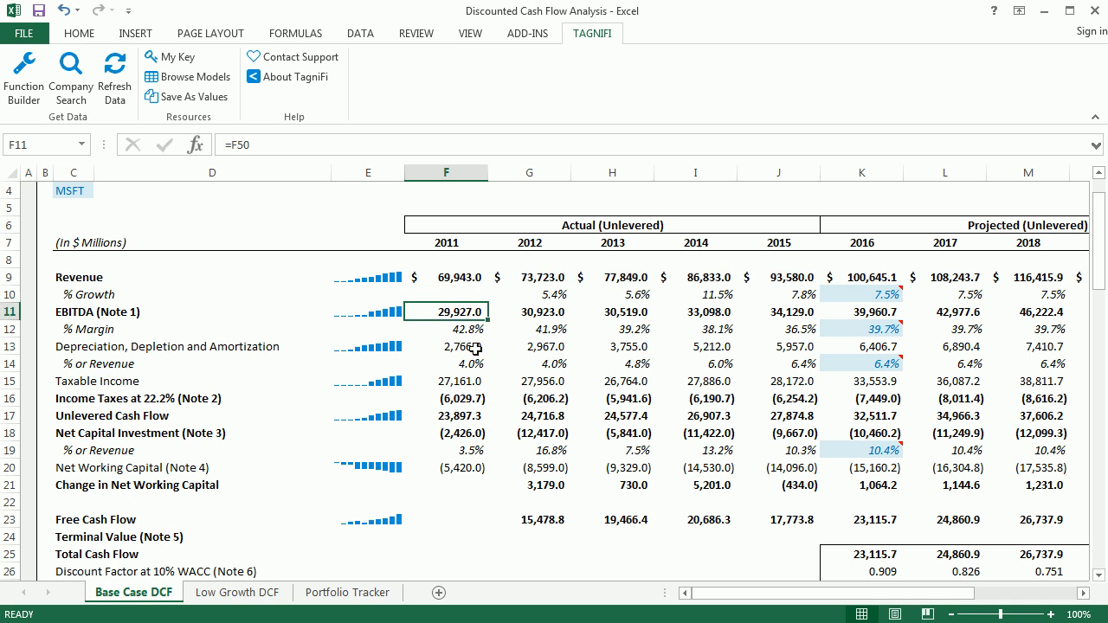
click(466, 347)
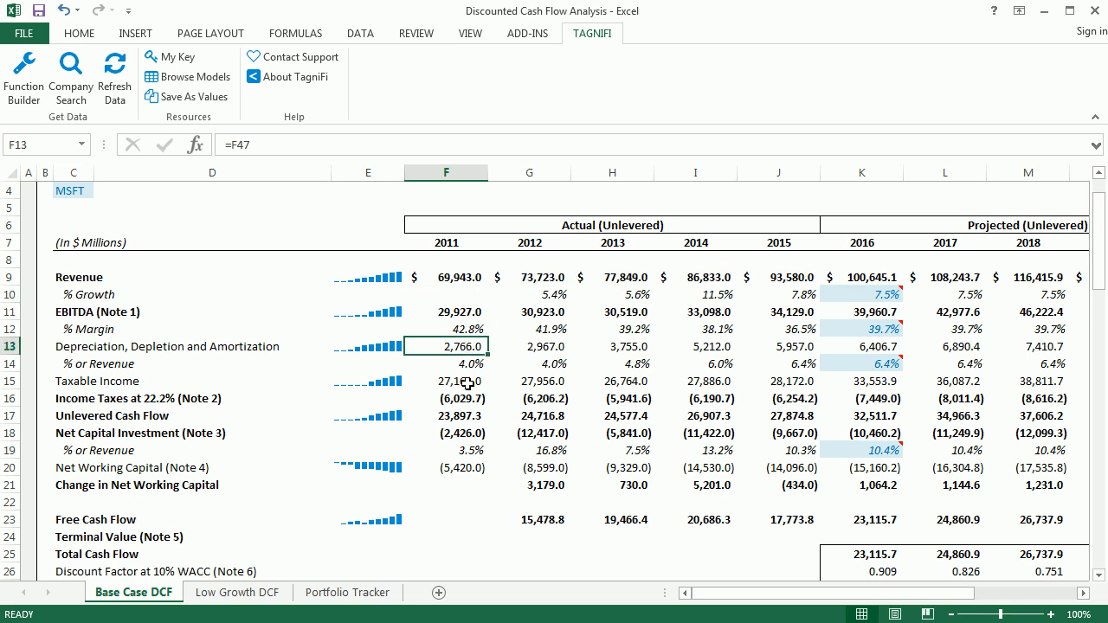
click(468, 381)
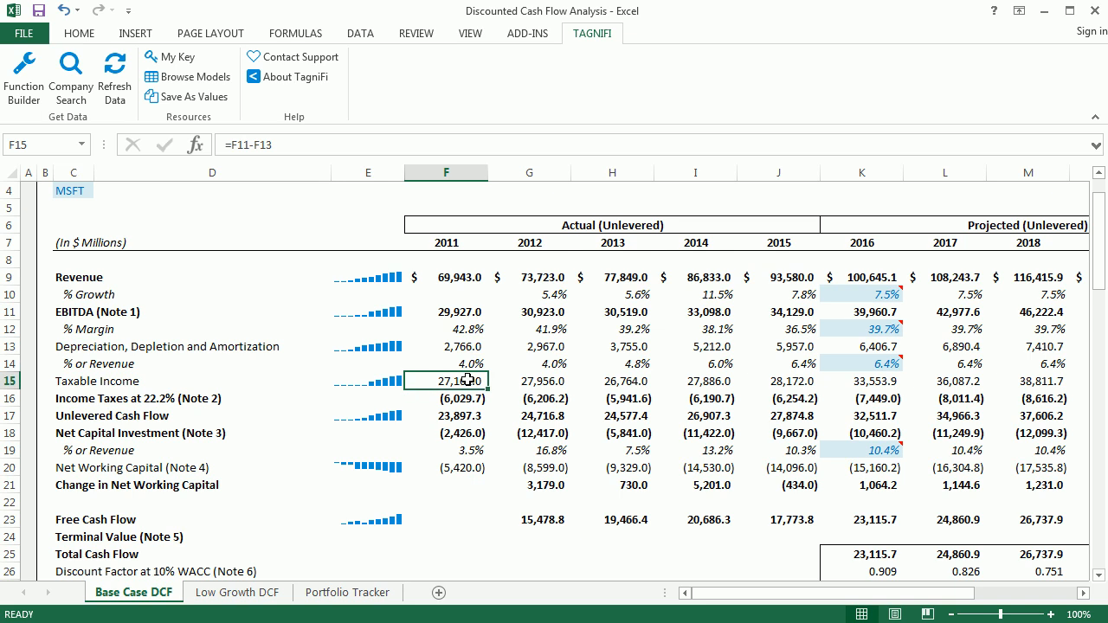
click(465, 401)
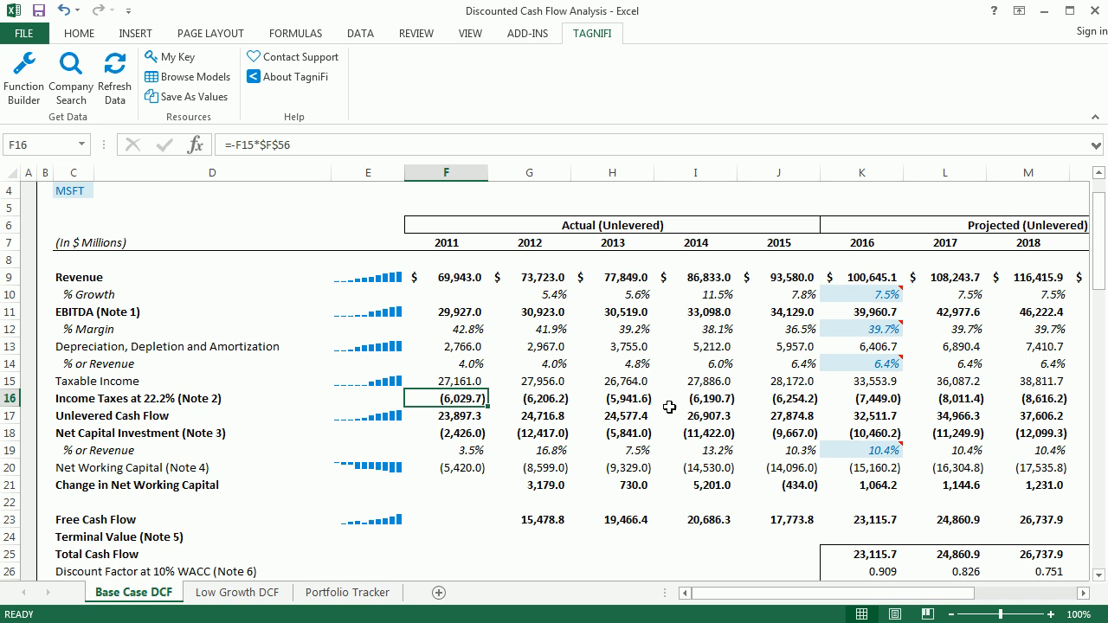
click(485, 419)
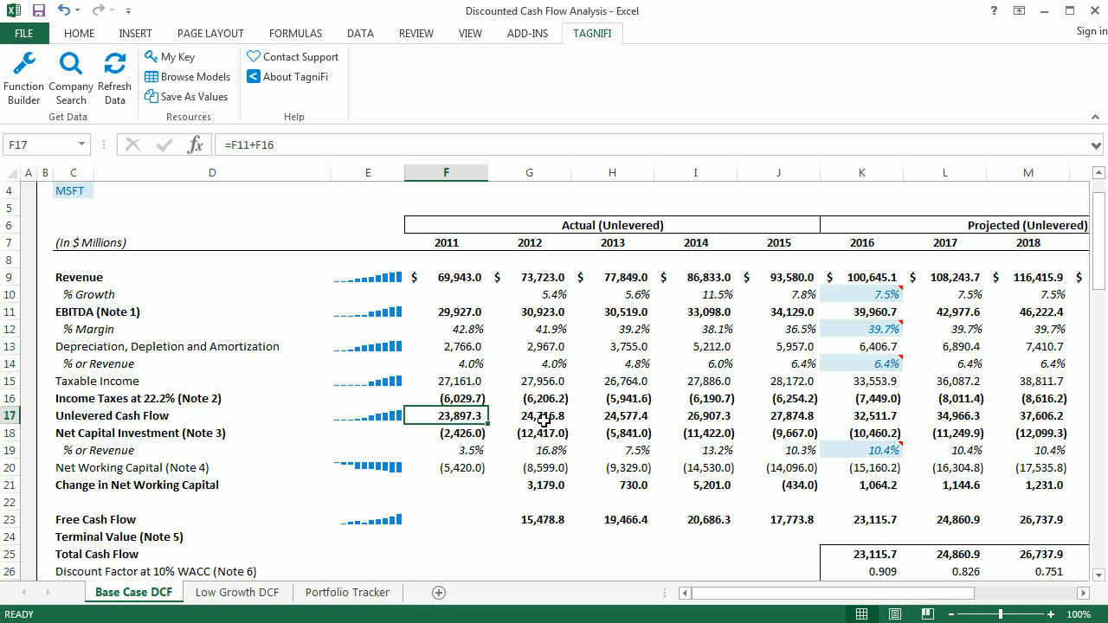
click(455, 433)
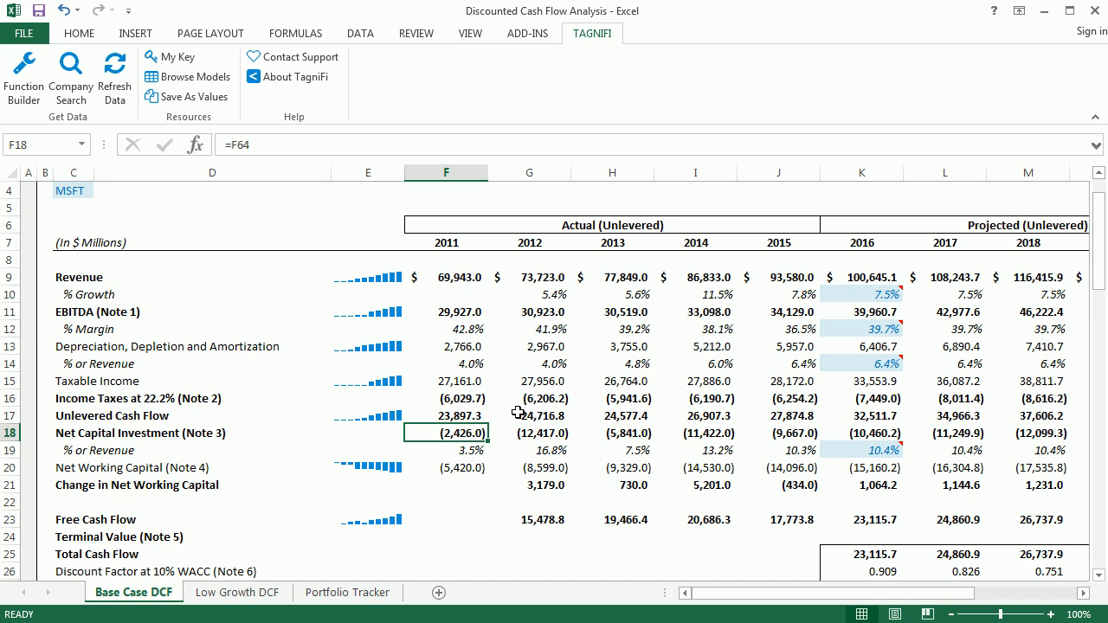
click(459, 468)
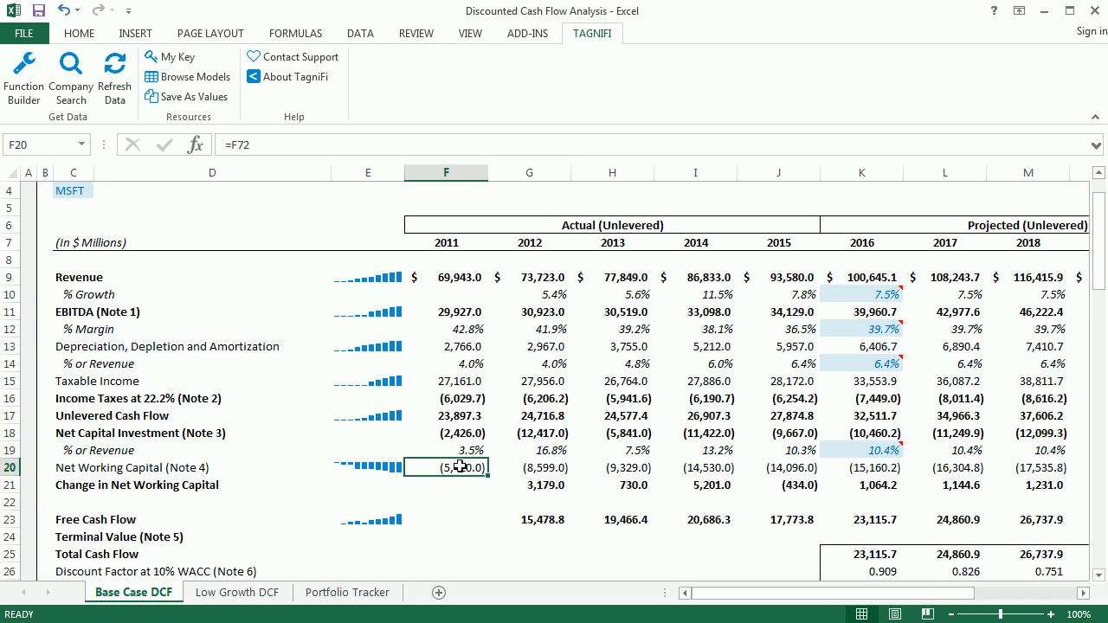
Review the actual Free Cash Flow figures for 2012 through 2015 and the rows that feed them.
scroll(607, 459, down, 1)
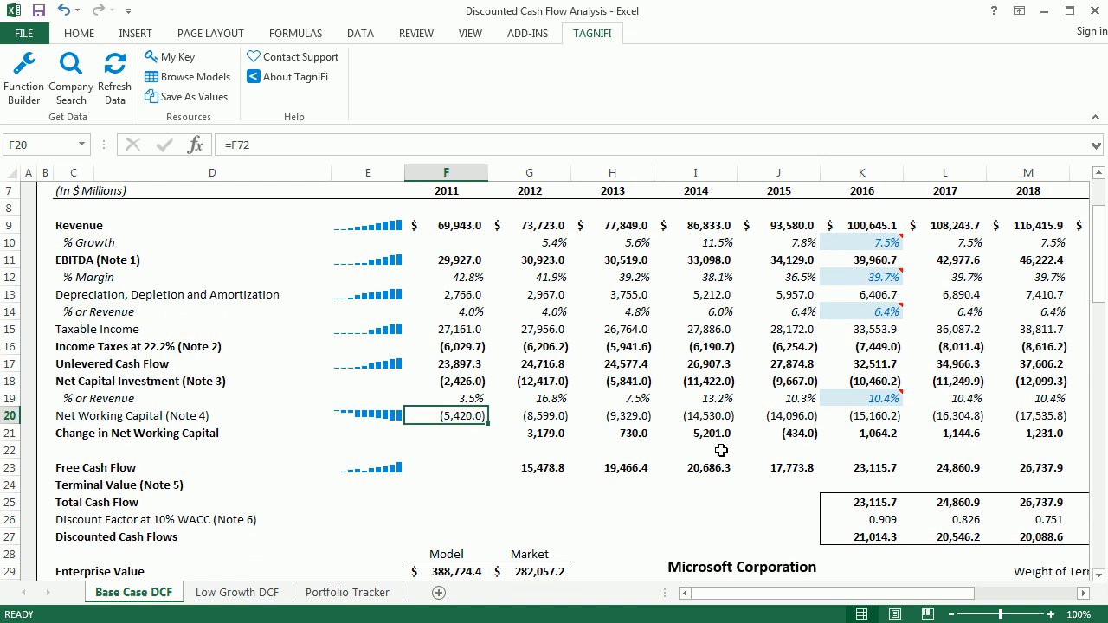
drag(793, 464, 564, 463)
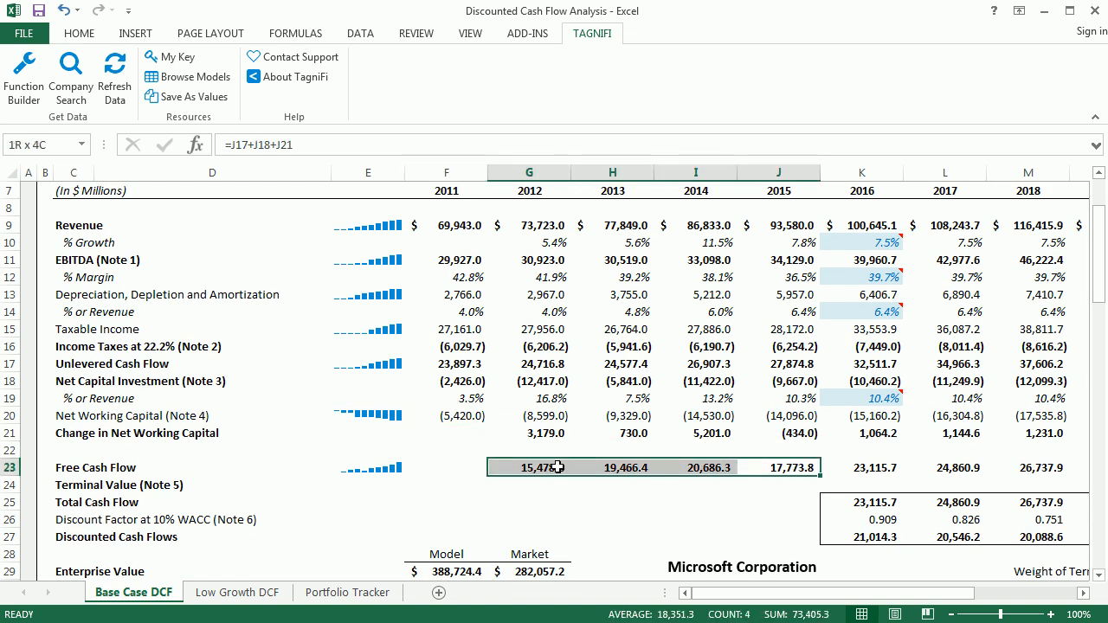
scroll(795, 461, up, 1)
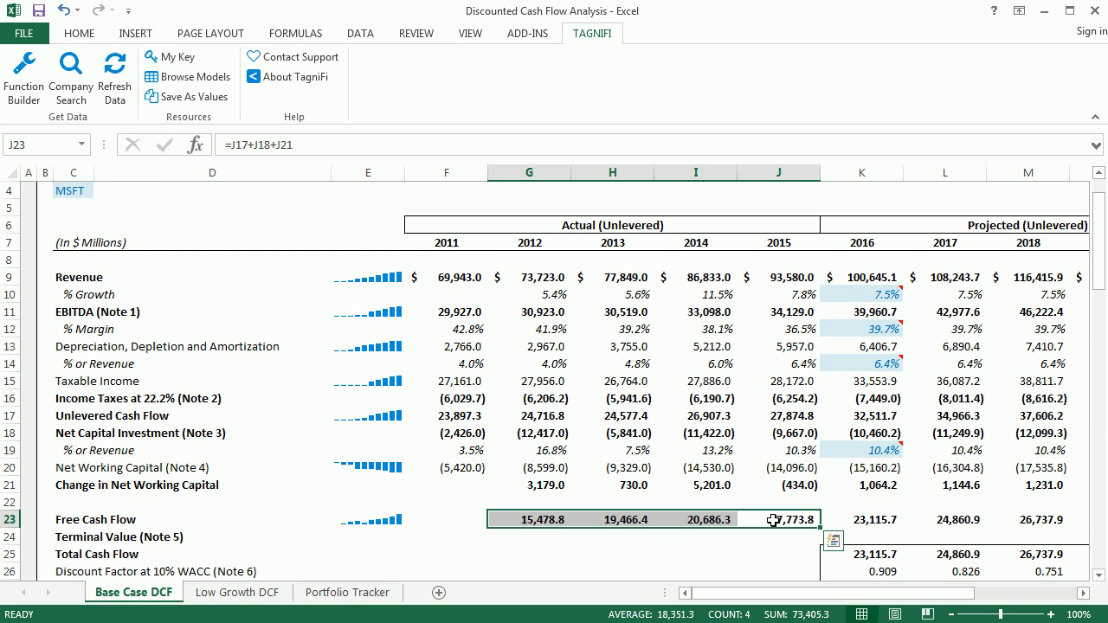
scroll(815, 422, down, 1)
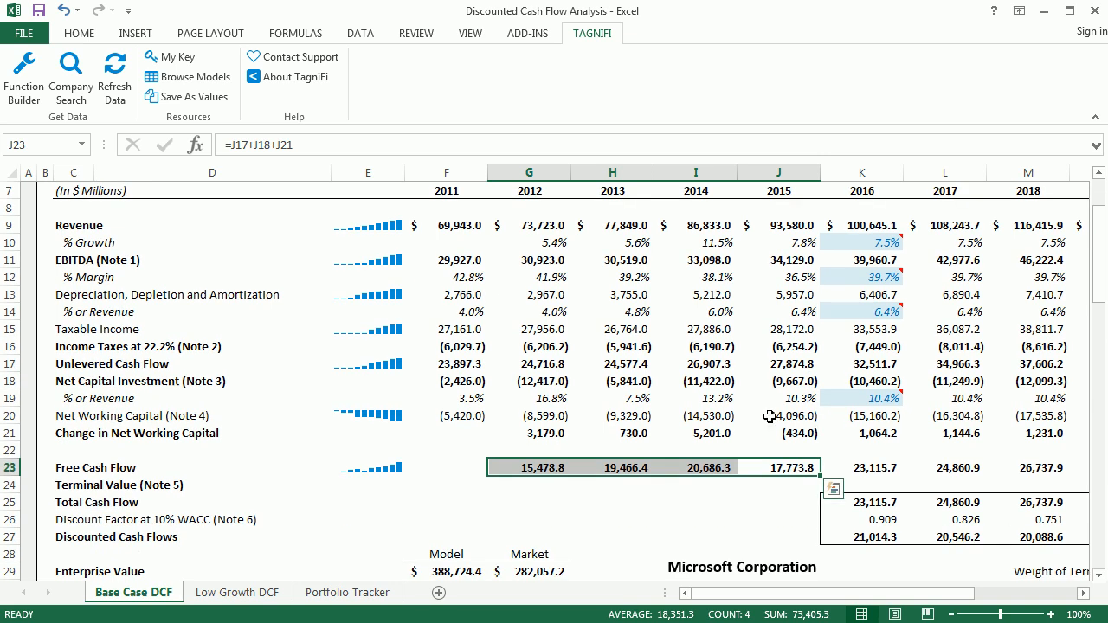
Examine the Projected (Unlevered) section and its 2016 assumptions for revenue growth, EBITDA margin and depreciation as a percentage of revenue.
mouse_move(842, 398)
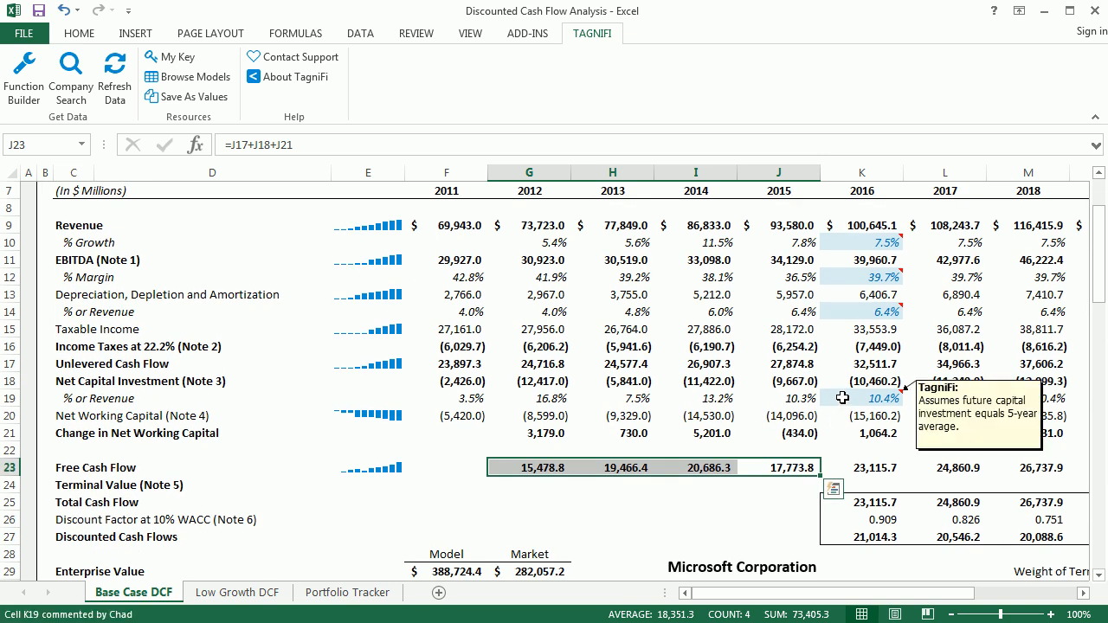
scroll(941, 394, up, 1)
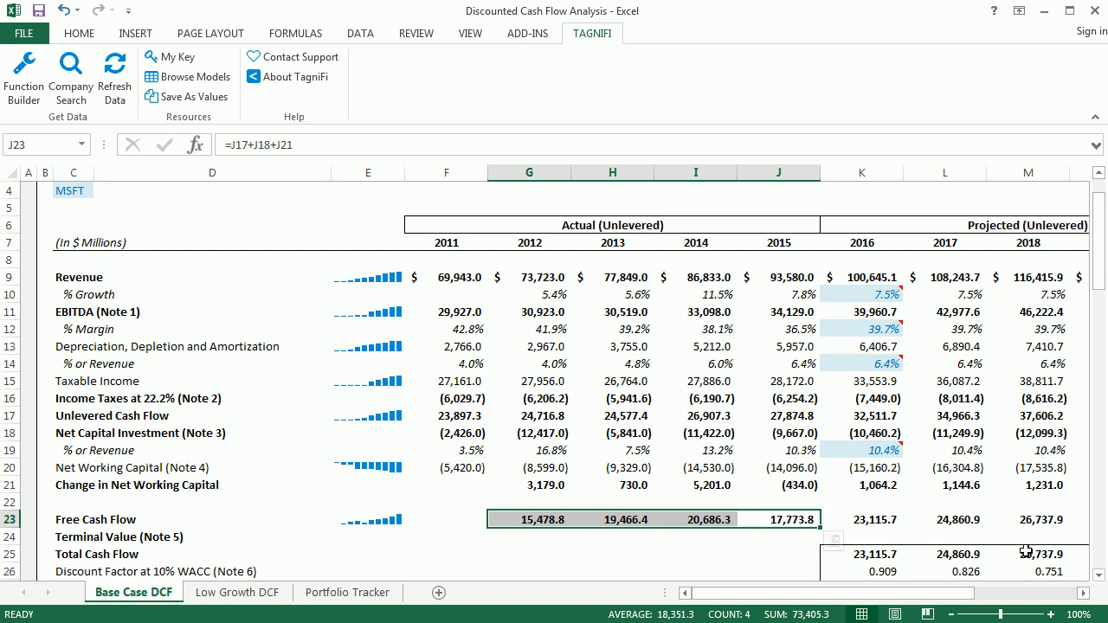
drag(783, 596, 887, 603)
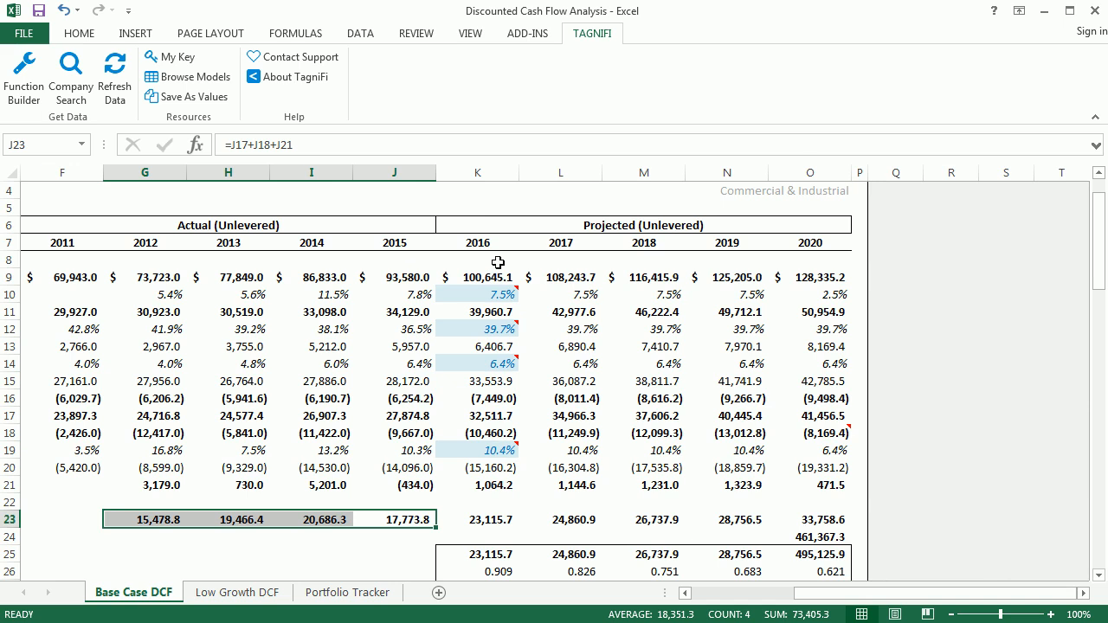
click(526, 229)
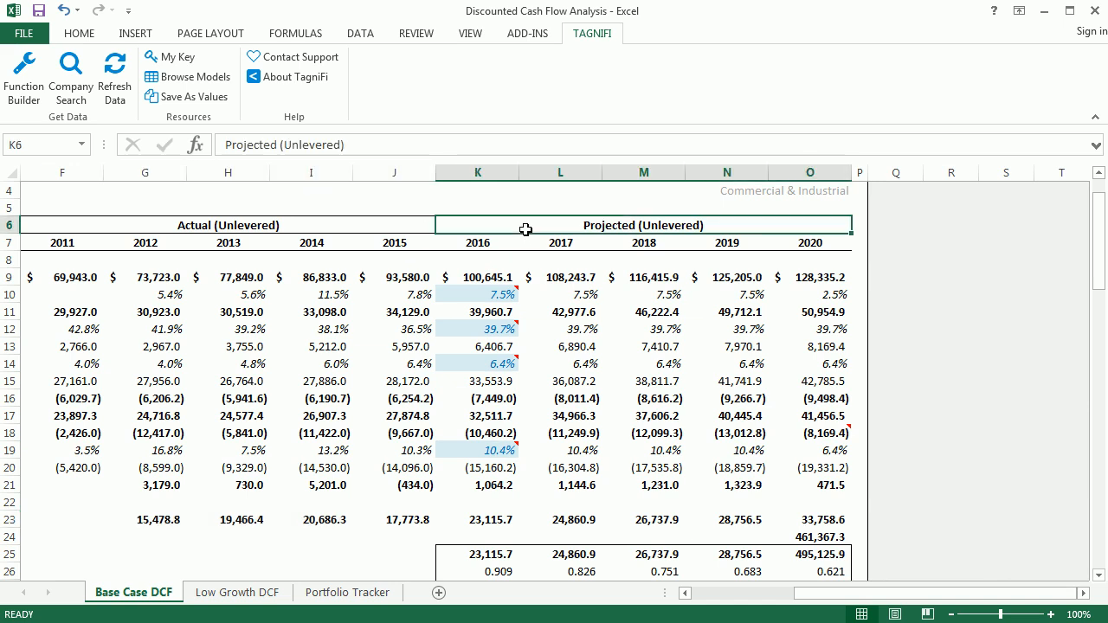
click(482, 295)
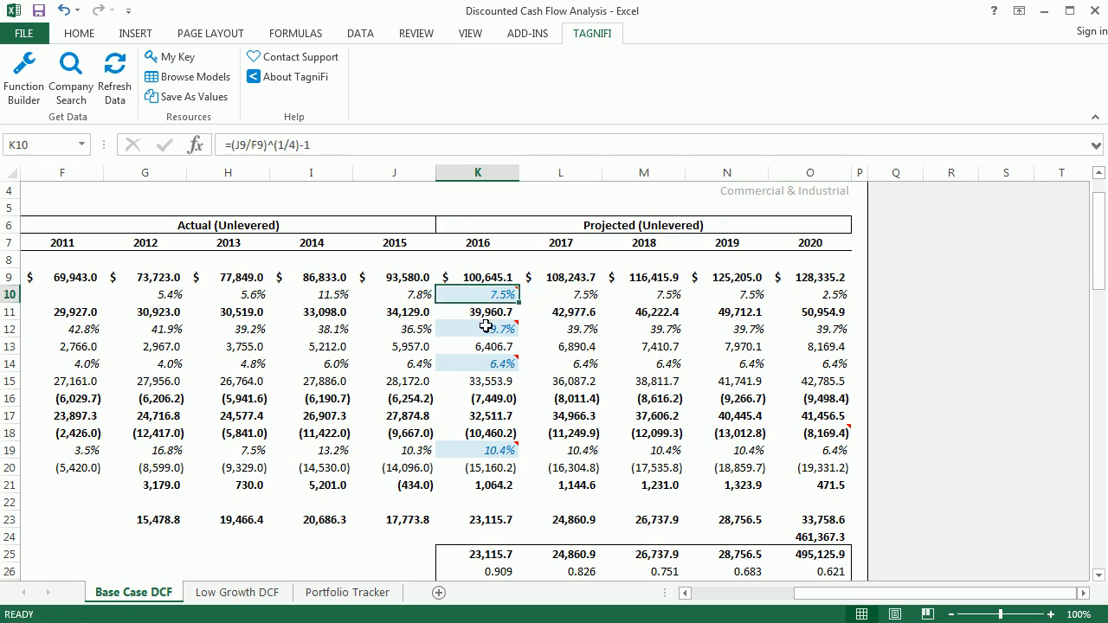
click(496, 330)
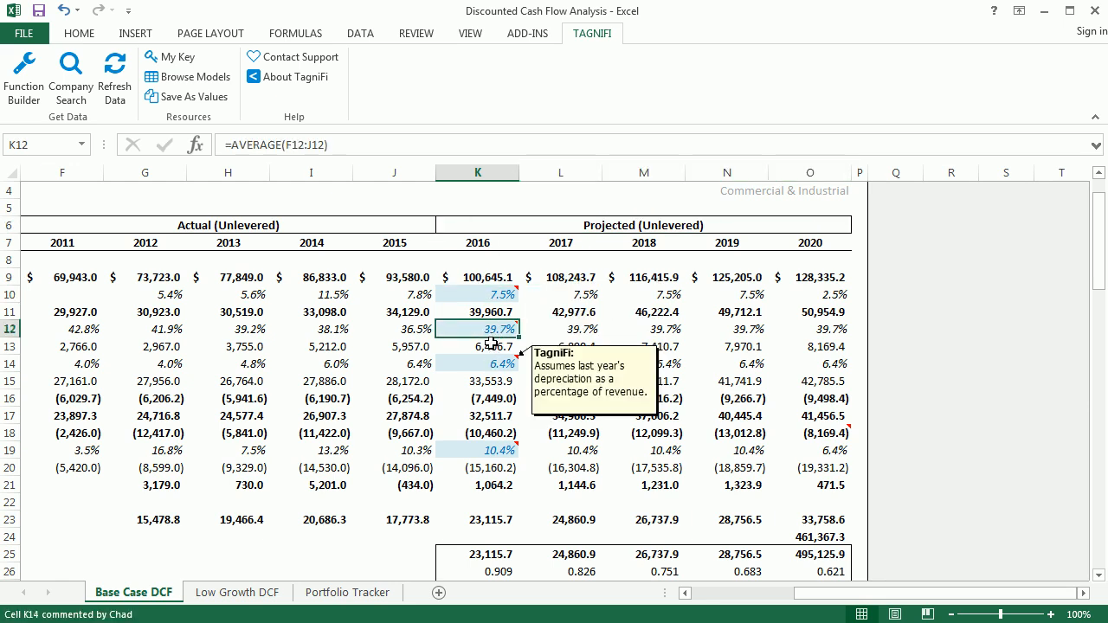
click(489, 297)
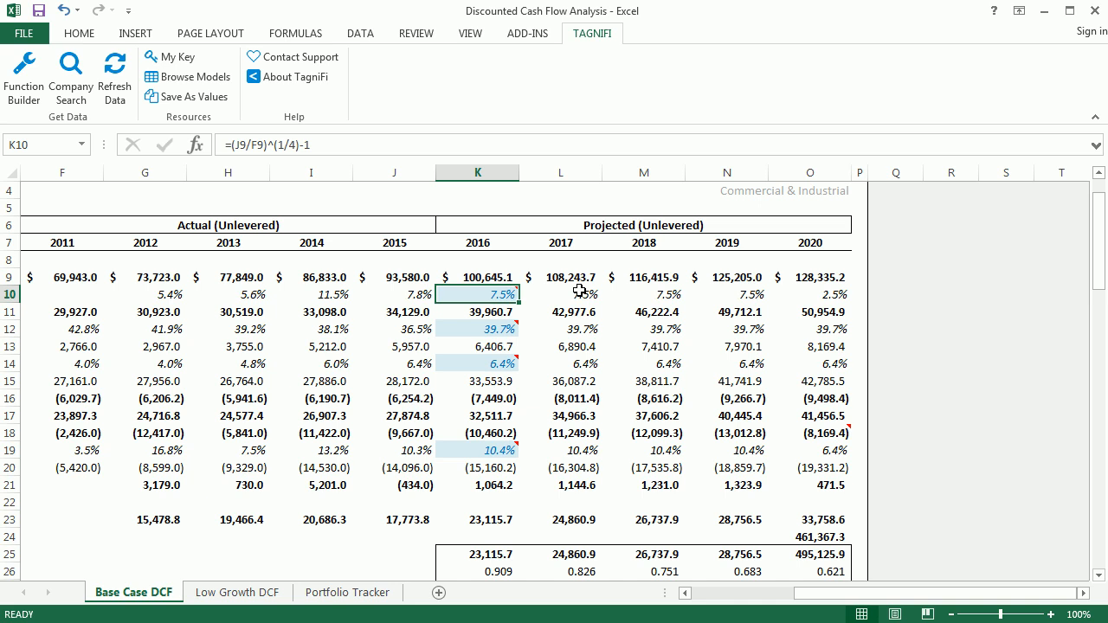
click(499, 329)
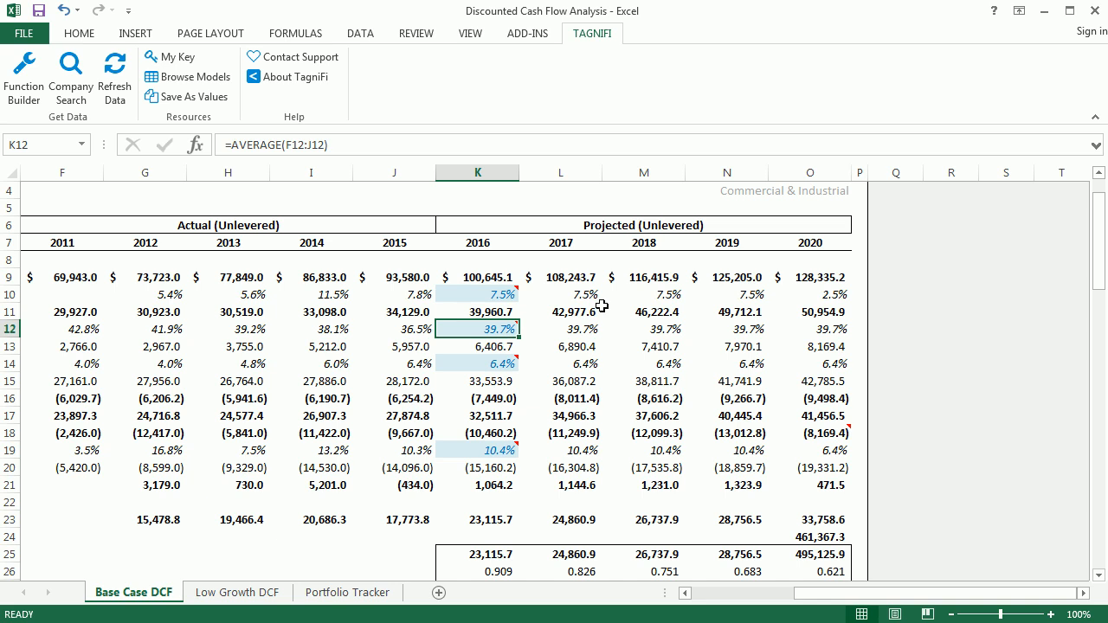
click(485, 362)
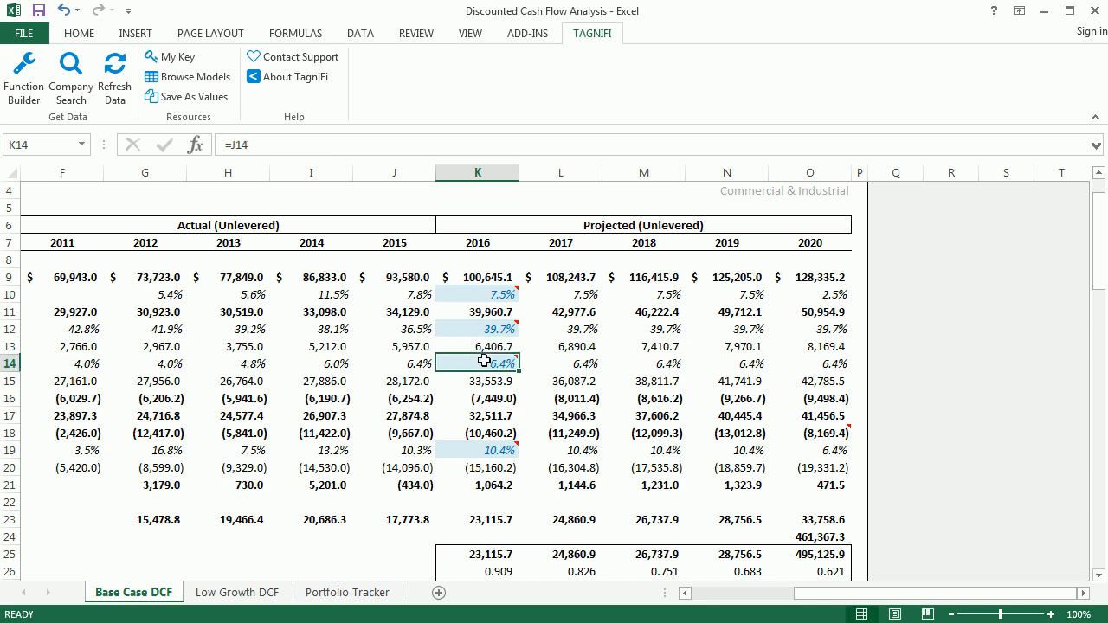
Inspect the 2016 assumption for net capital investment as a percentage of revenue in cell K19.
click(684, 593)
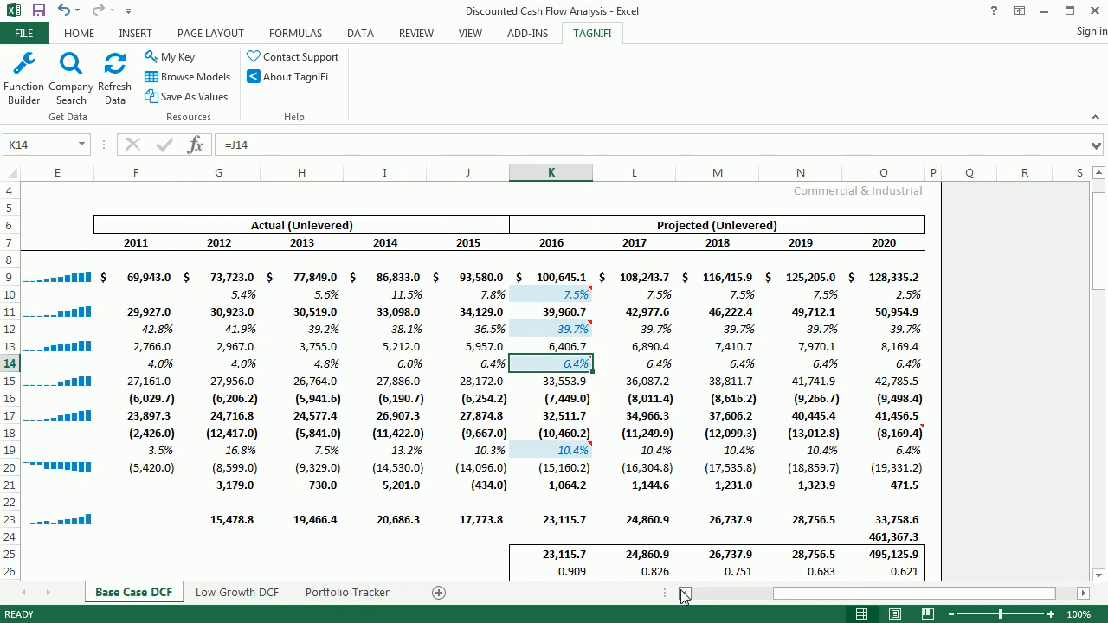
click(684, 593)
click(684, 593)
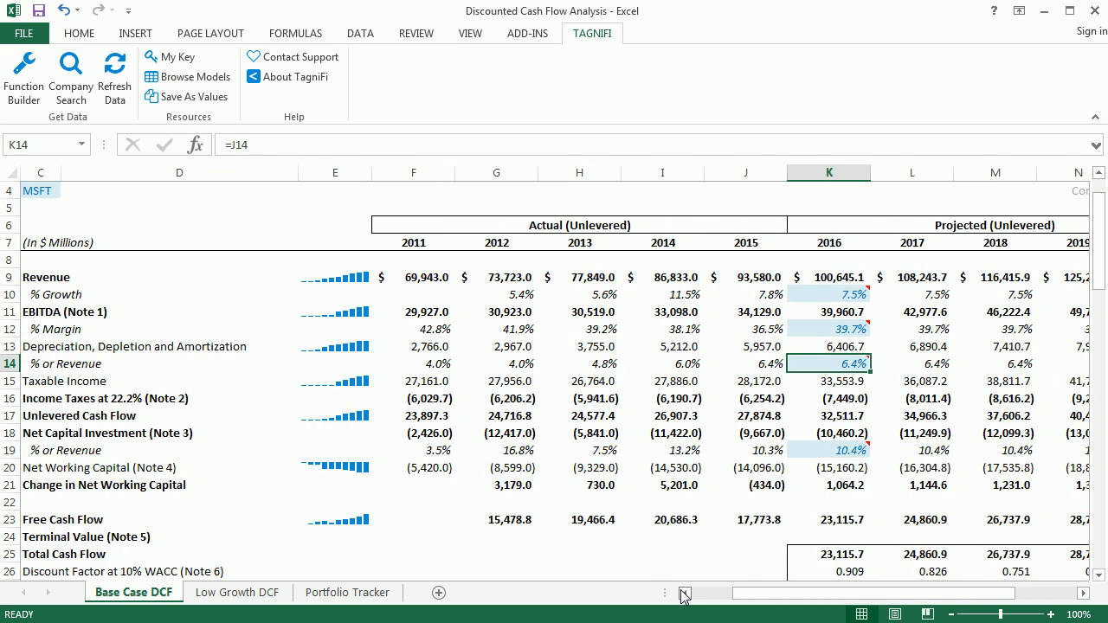
click(684, 593)
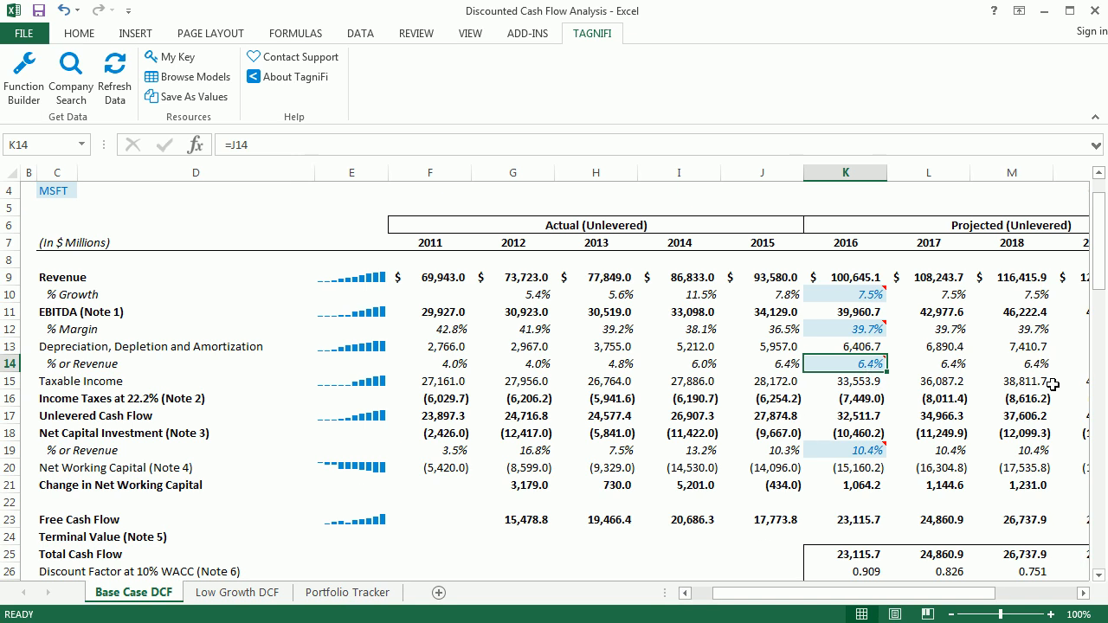
click(870, 452)
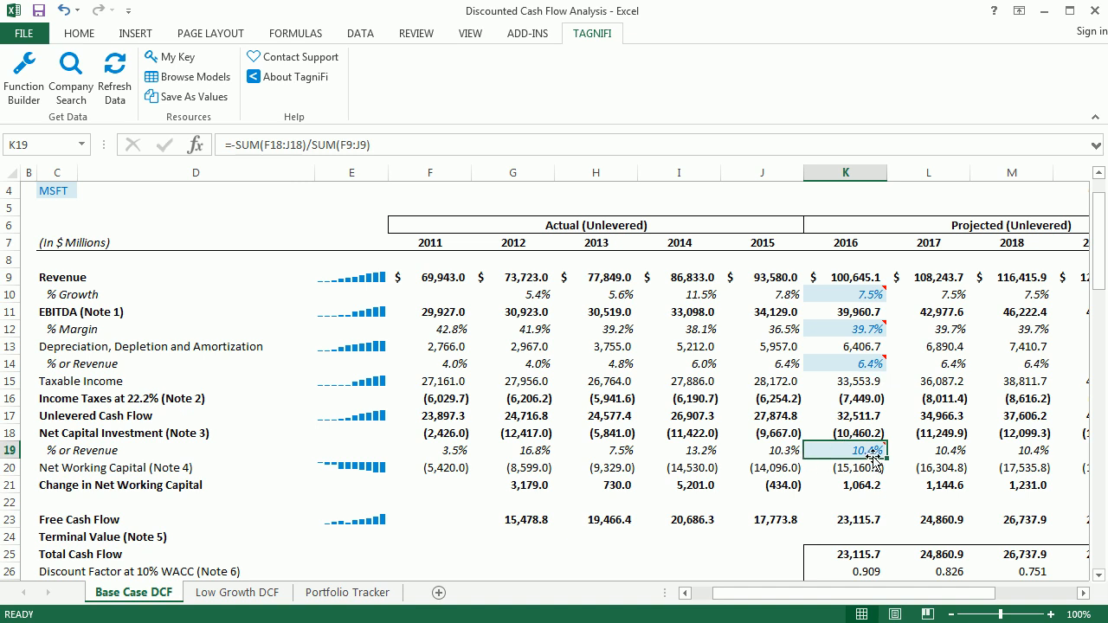
mouse_move(866, 452)
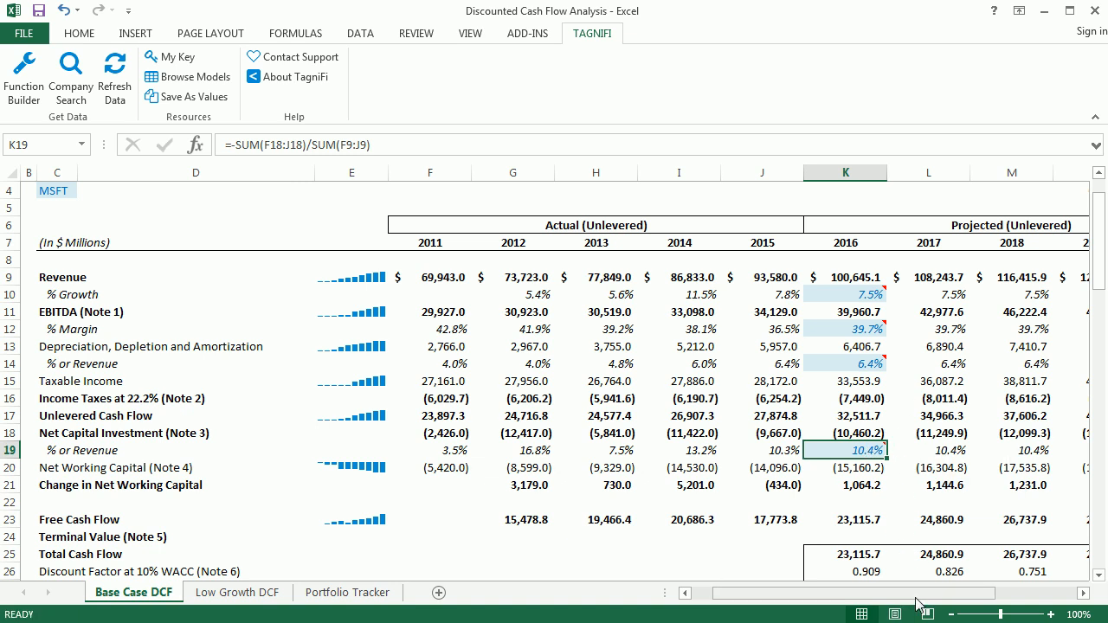
Review the projected Free Cash Flow for 2016 through 2020 and the revenue growth assumption in cell K10.
drag(918, 599, 942, 600)
click(1083, 594)
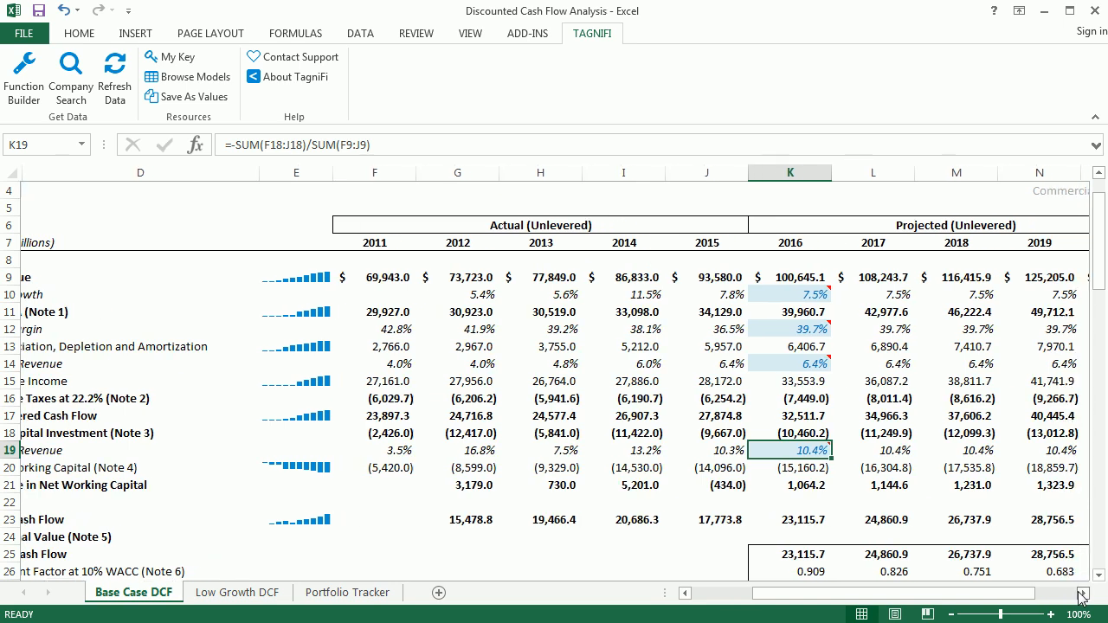
click(1083, 594)
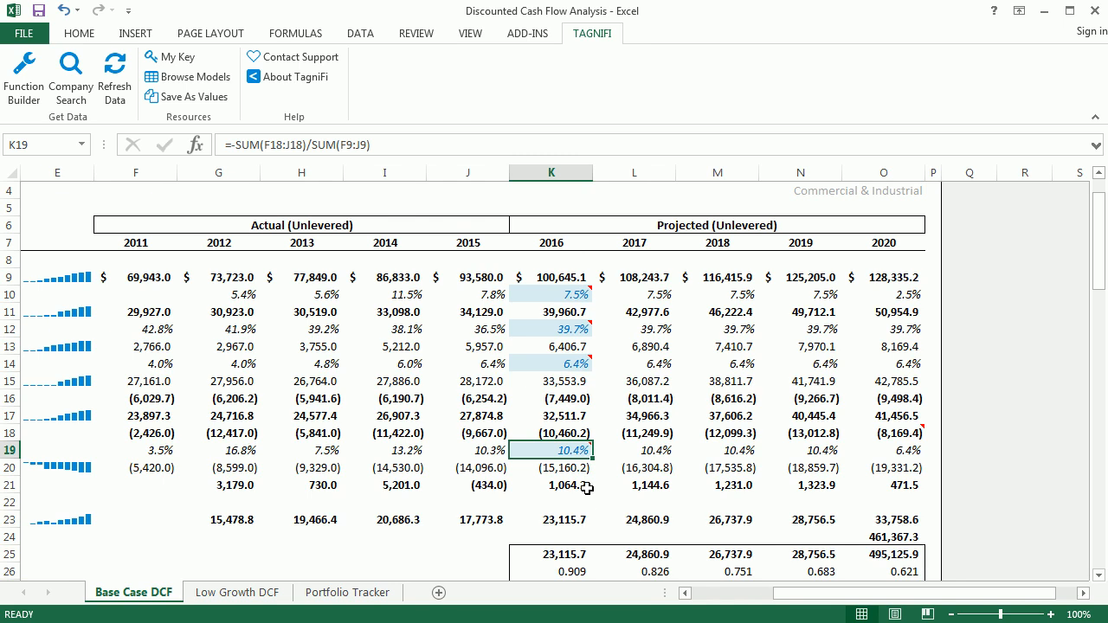
drag(547, 521, 863, 515)
mouse_move(551, 293)
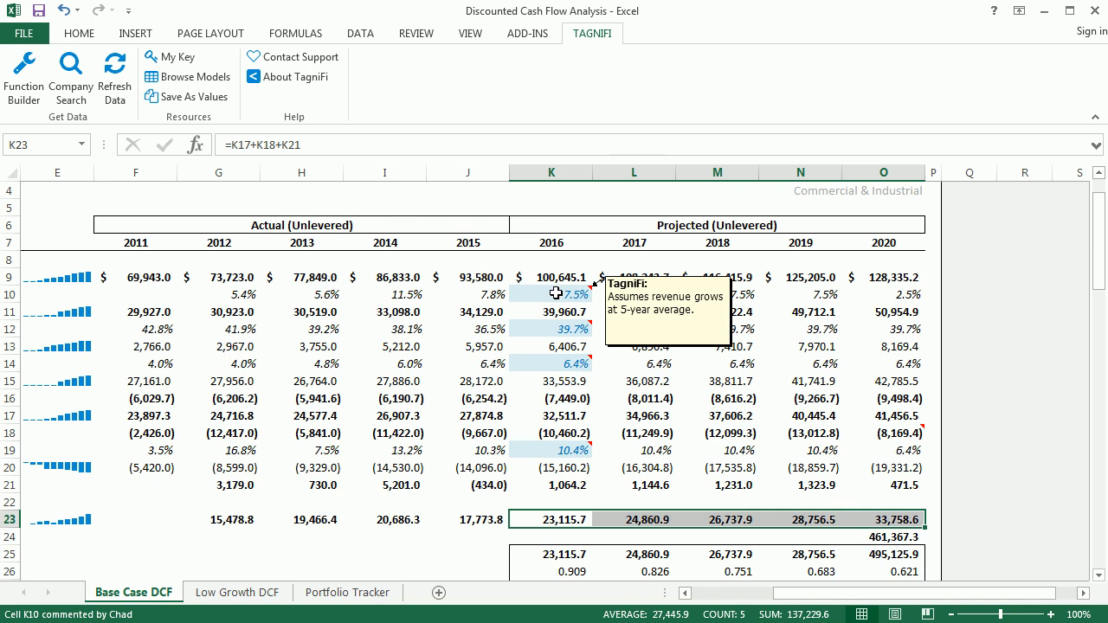
click(556, 295)
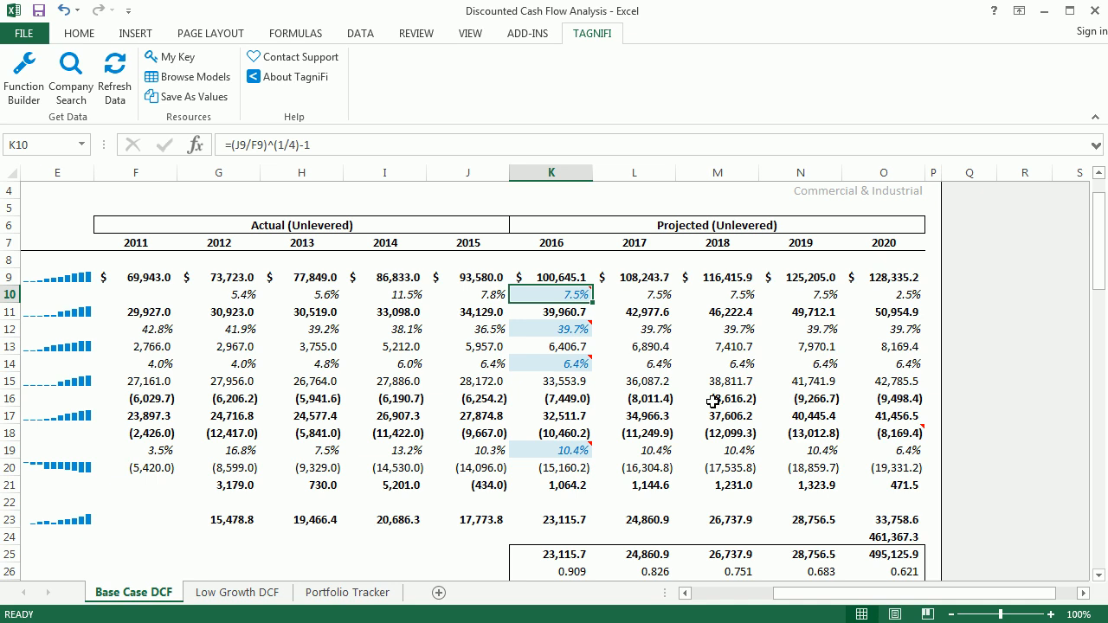
Inspect the 2016 EBITDA margin formula in cell K12 and the note on the 2016 net capital investment assumption.
click(542, 329)
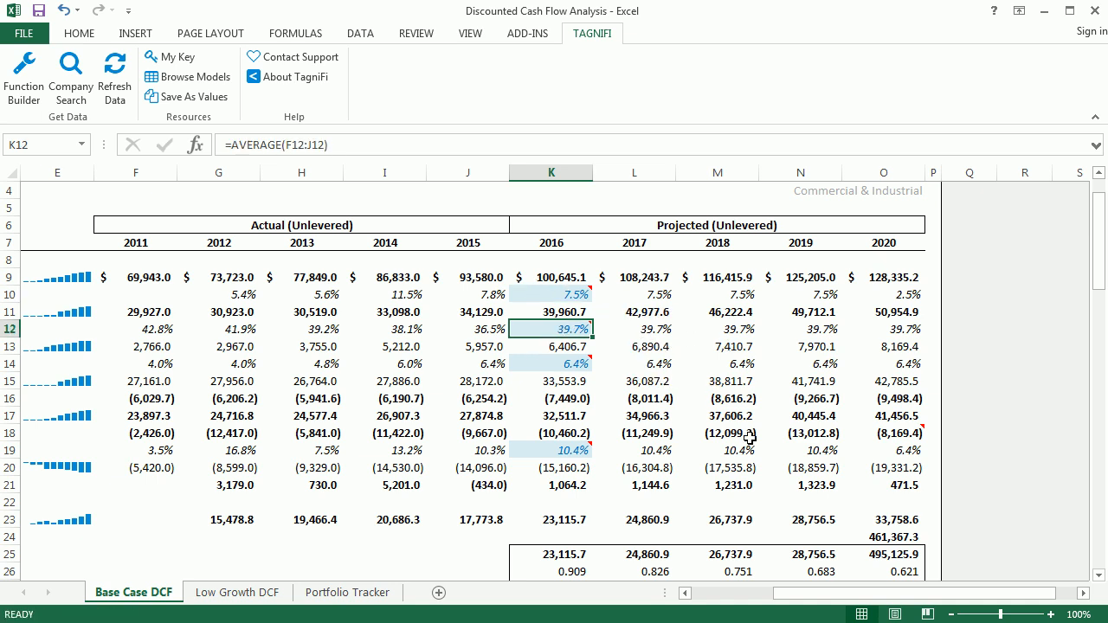
scroll(750, 439, down, 1)
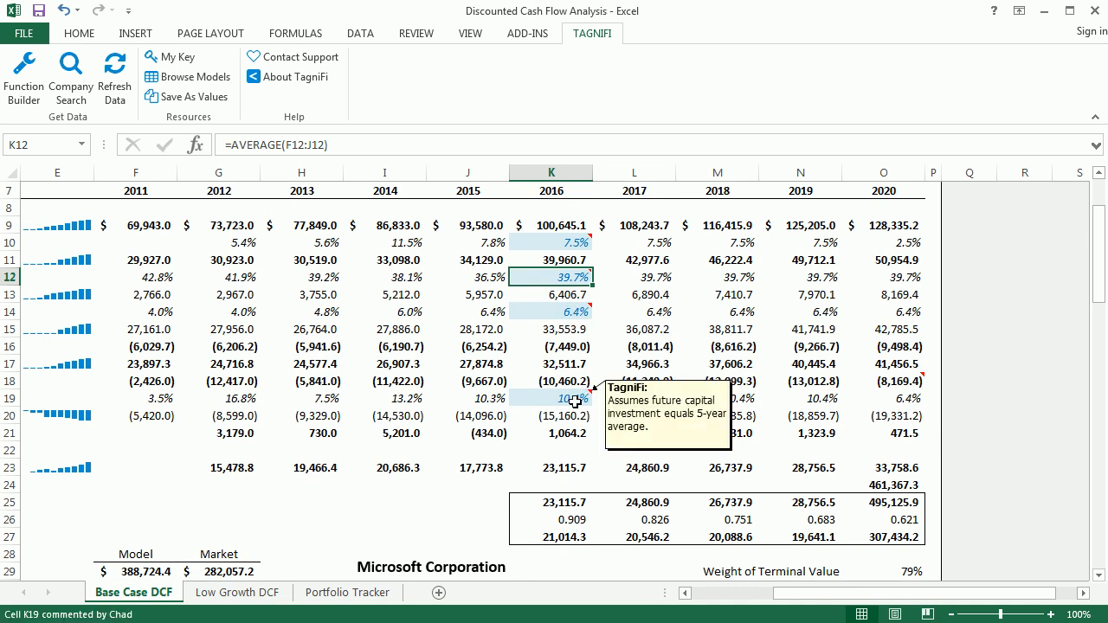
scroll(665, 421, down, 4)
scroll(675, 444, down, 1)
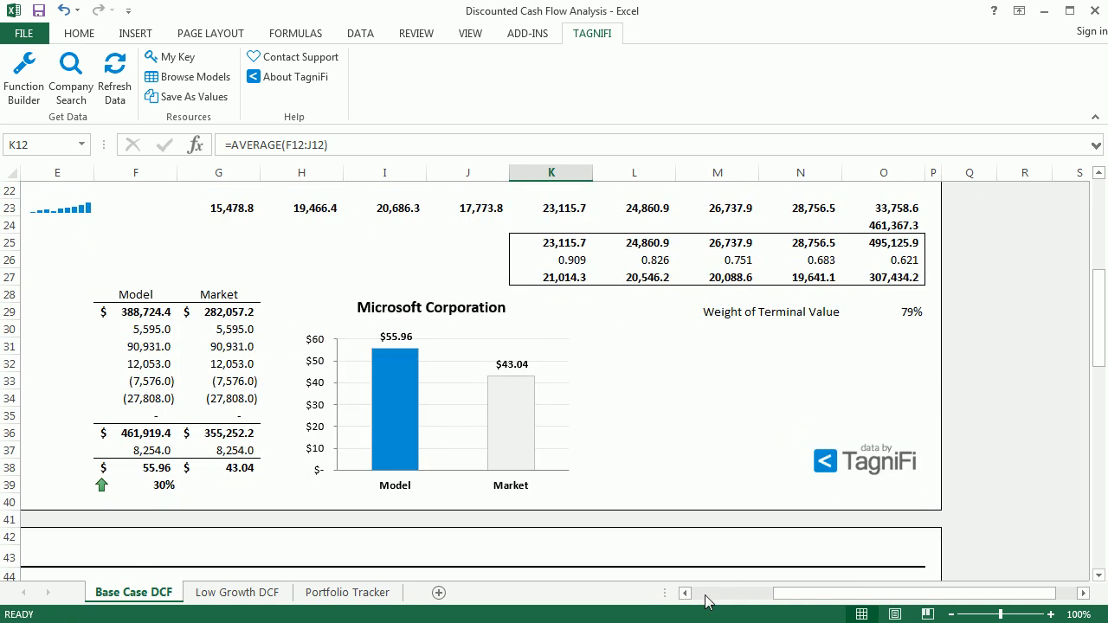
Examine the discount factor label in cell C26 and the formula for the model's Enterprise Value in cell F29.
click(684, 593)
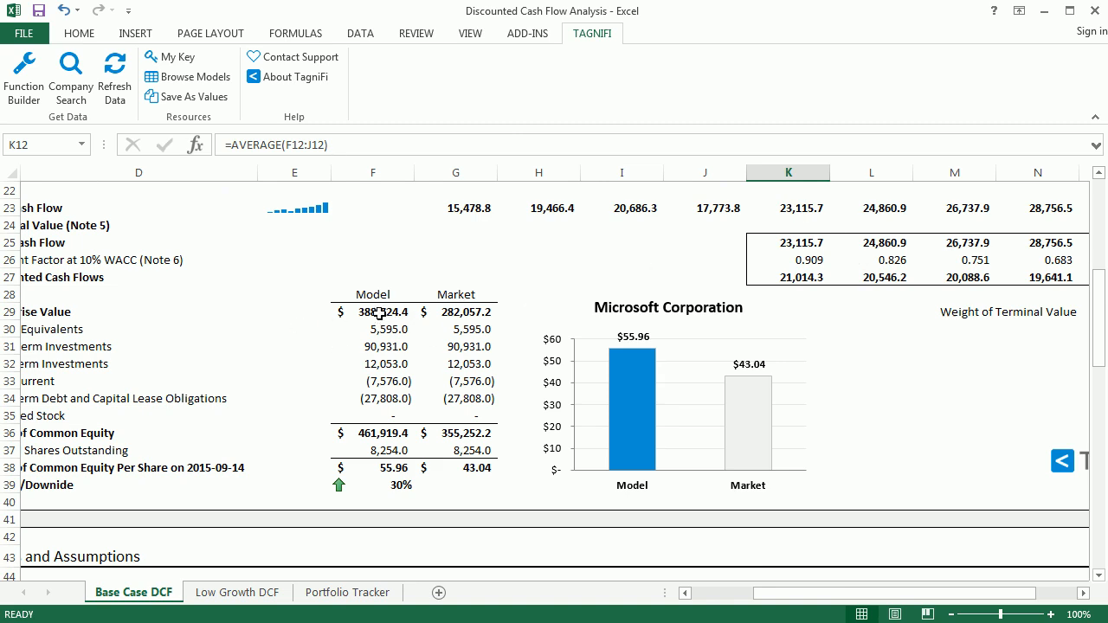
click(706, 598)
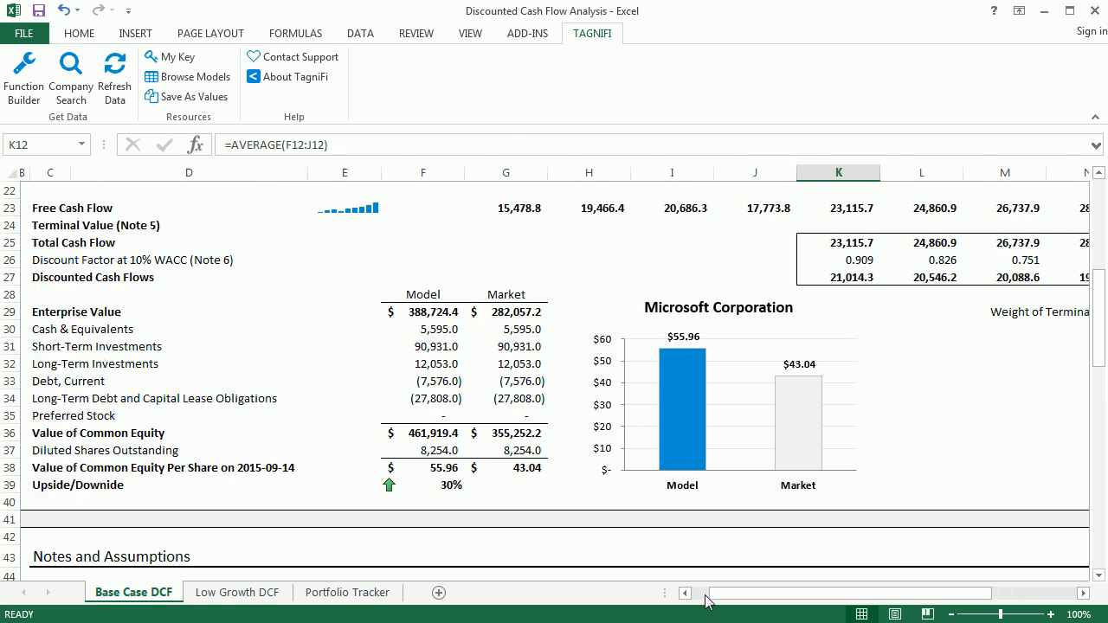
scroll(539, 501, up, 1)
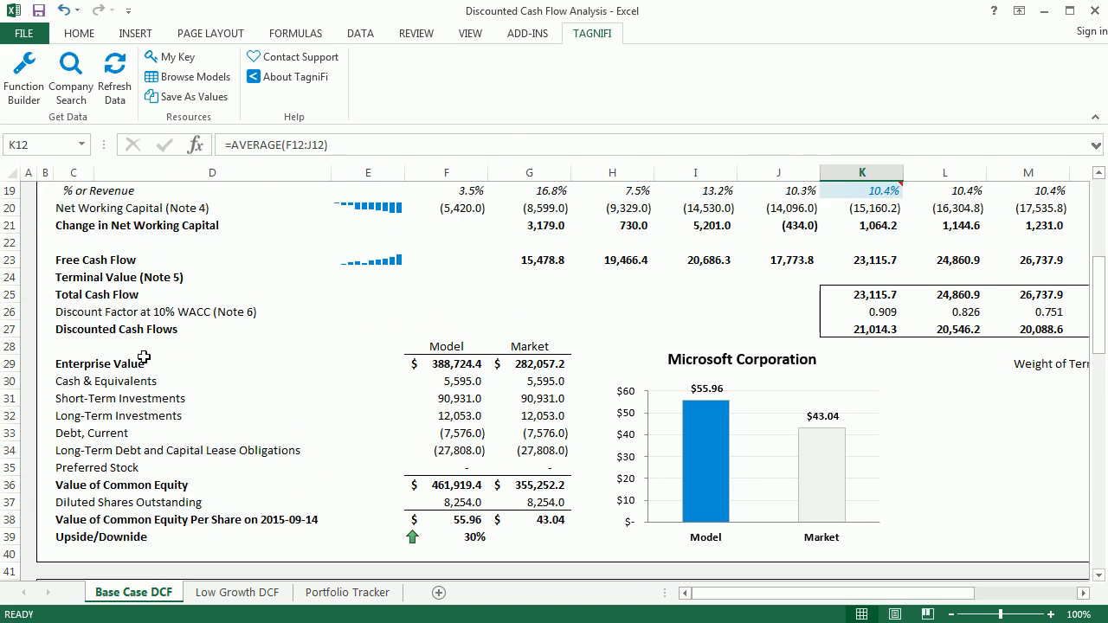
click(82, 311)
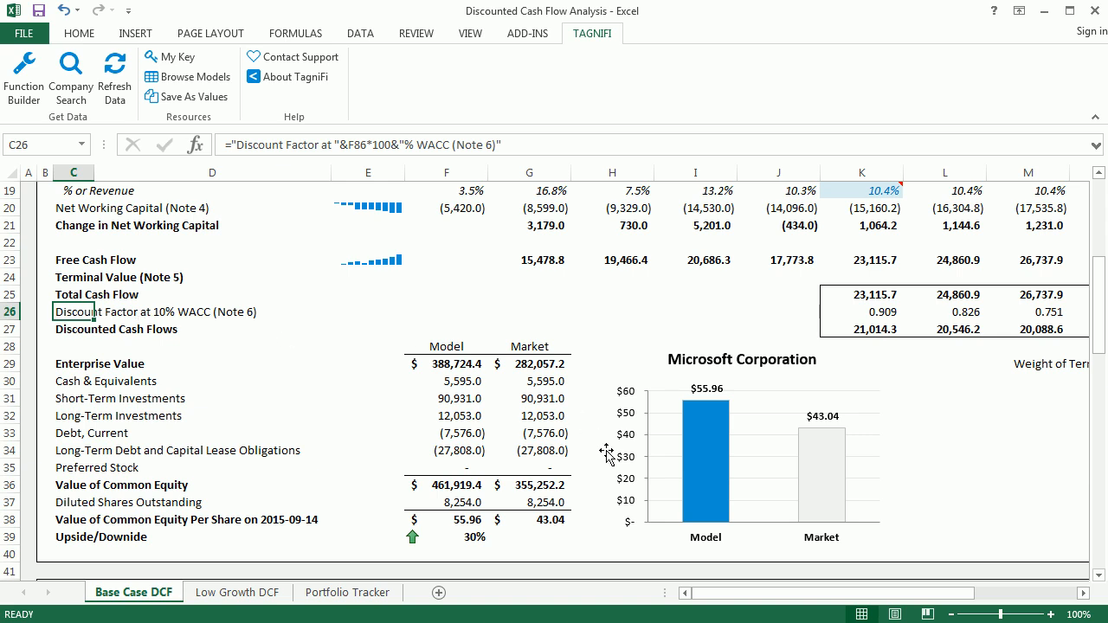
click(452, 365)
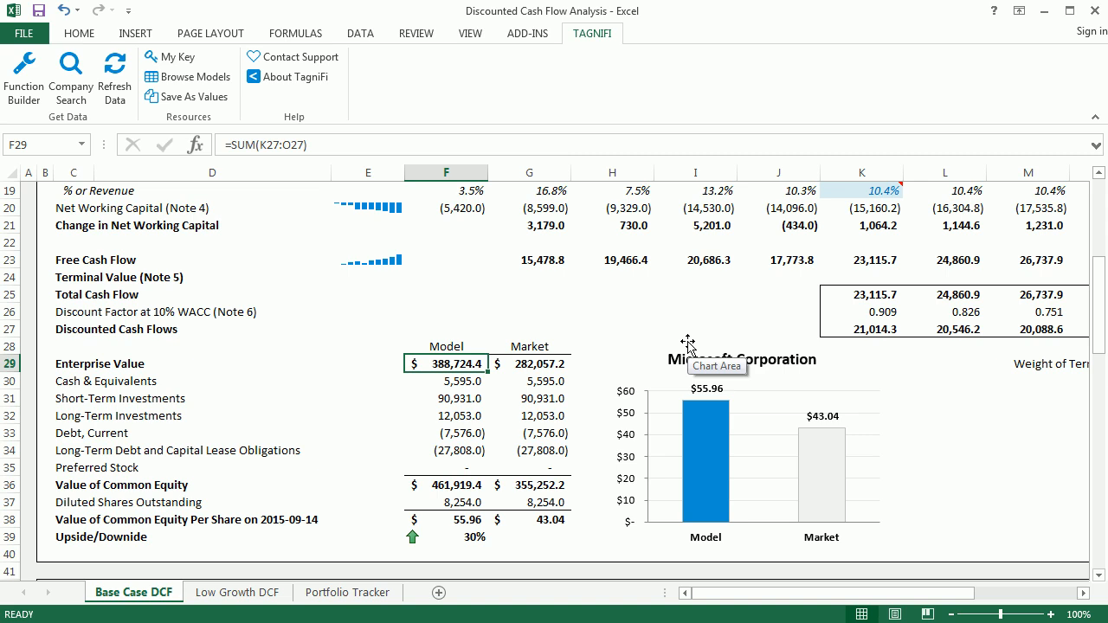
Review the model's cash, investment and debt adjustments and the Value of Common Equity formula in cell F36.
scroll(481, 403, down, 1)
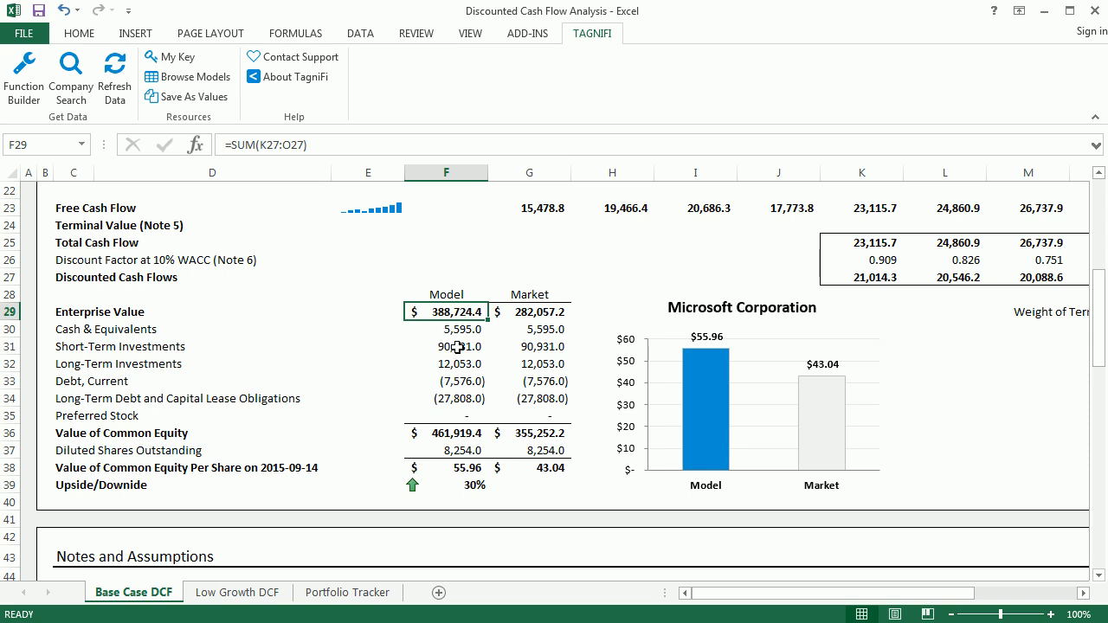
click(457, 346)
click(460, 397)
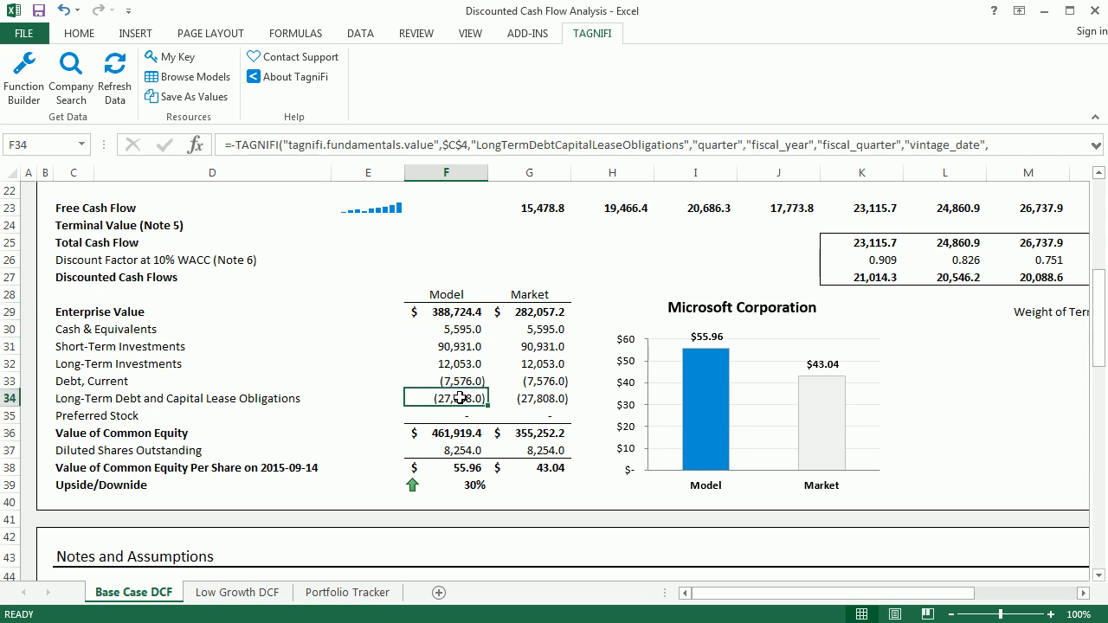
click(458, 433)
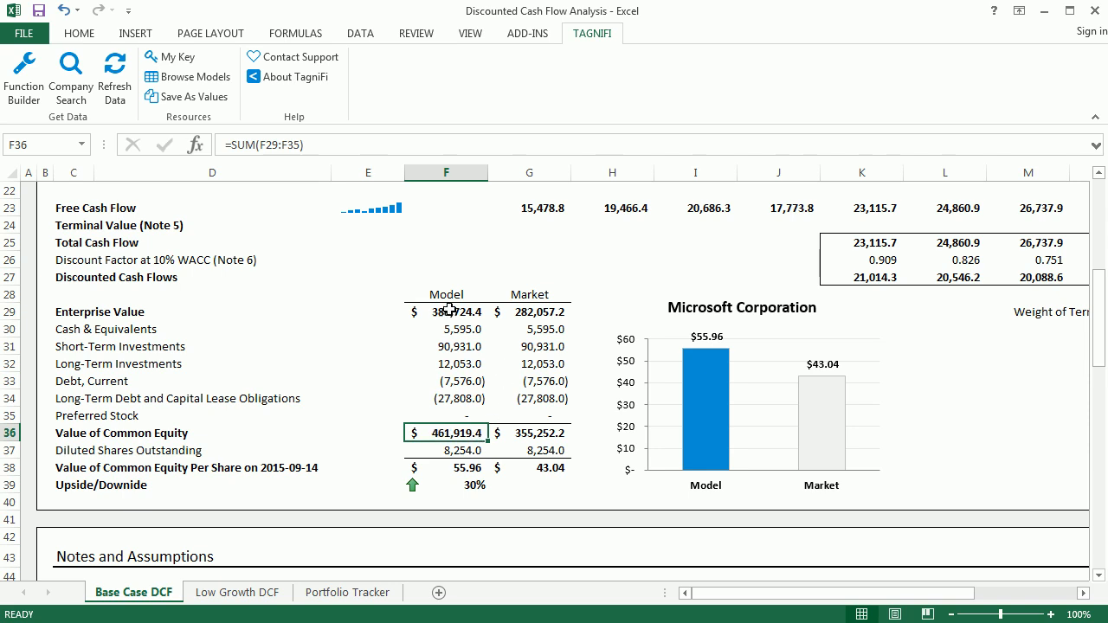
Trace the model's Value of Common Equity Per Share in F38 from common equity in F36 and diluted shares in F37.
scroll(506, 412, down, 1)
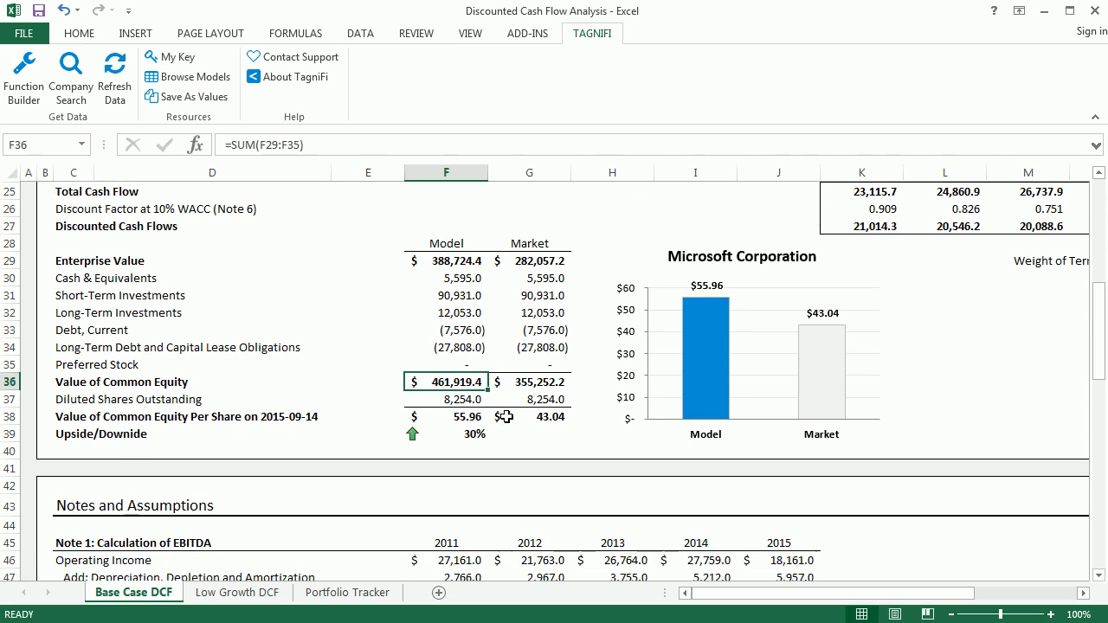
click(472, 416)
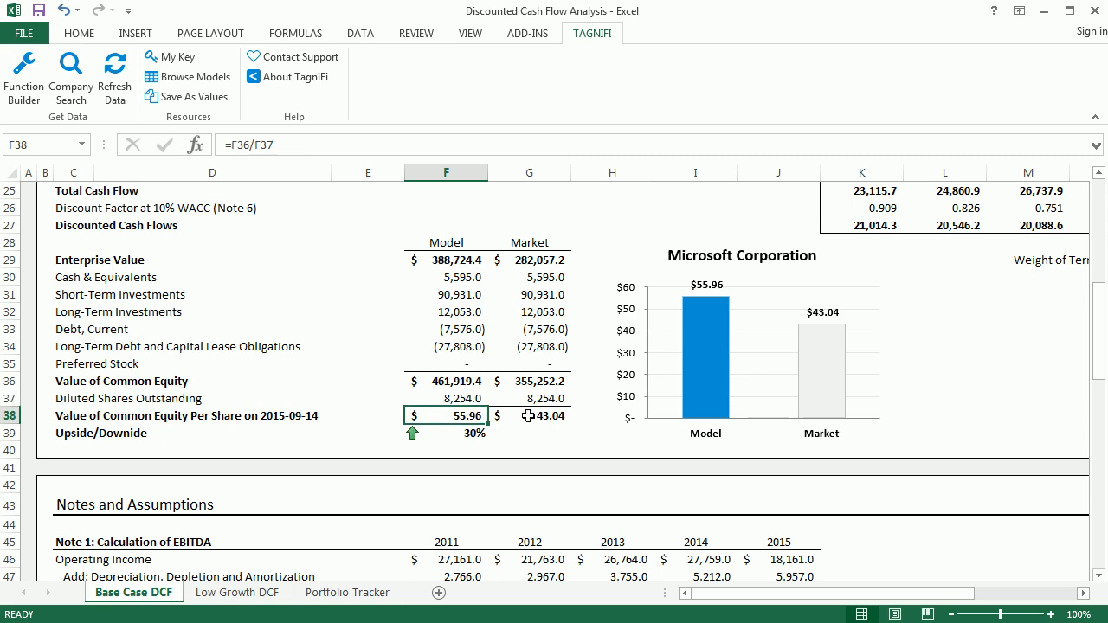
click(463, 382)
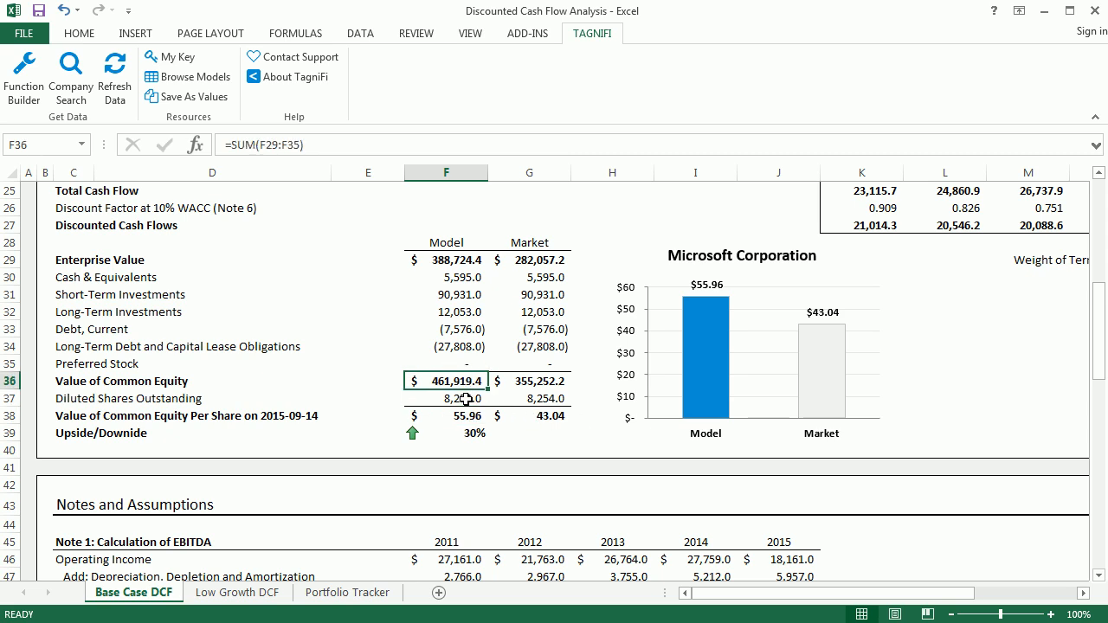
click(466, 400)
click(475, 418)
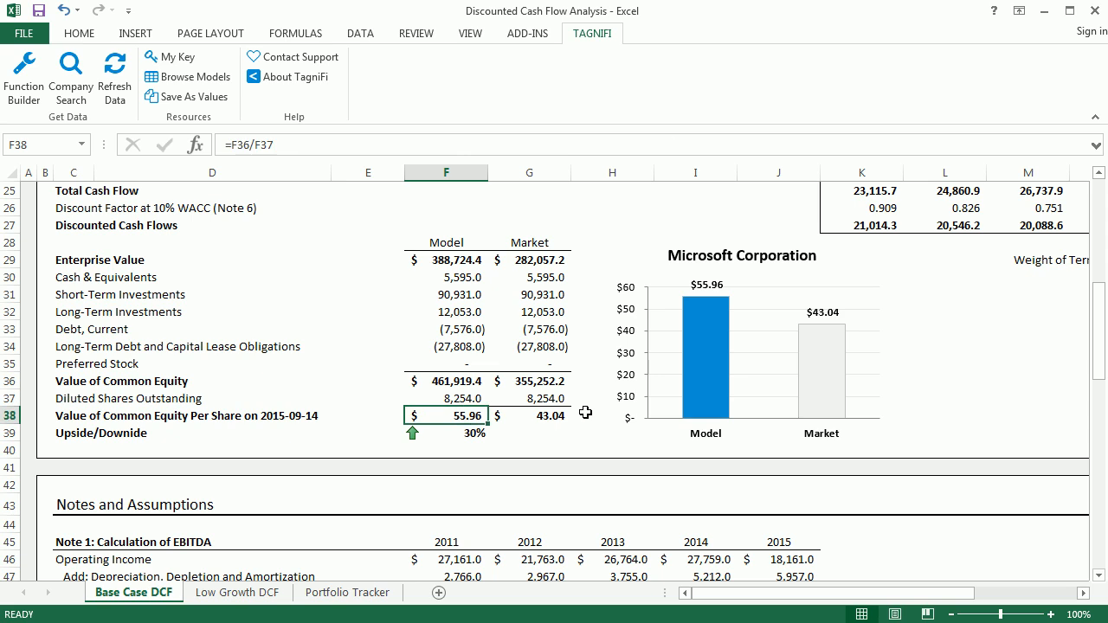
Examine the Market column's share price and Enterprise Value formulas, and the Upside/Downside calculation in cell F39.
click(528, 246)
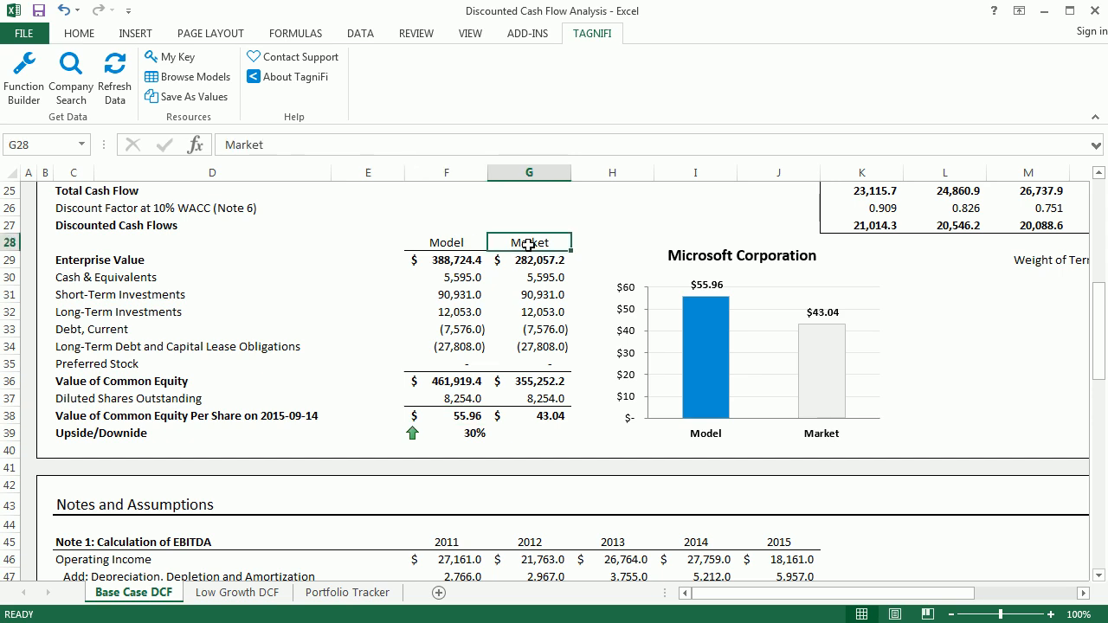
click(544, 414)
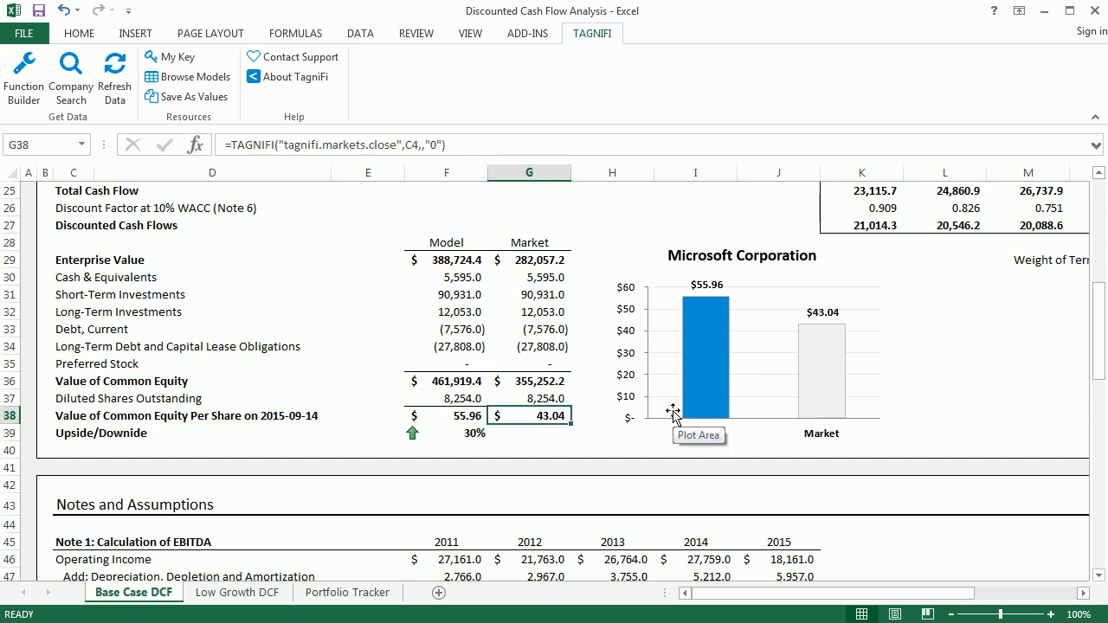
mouse_move(724, 309)
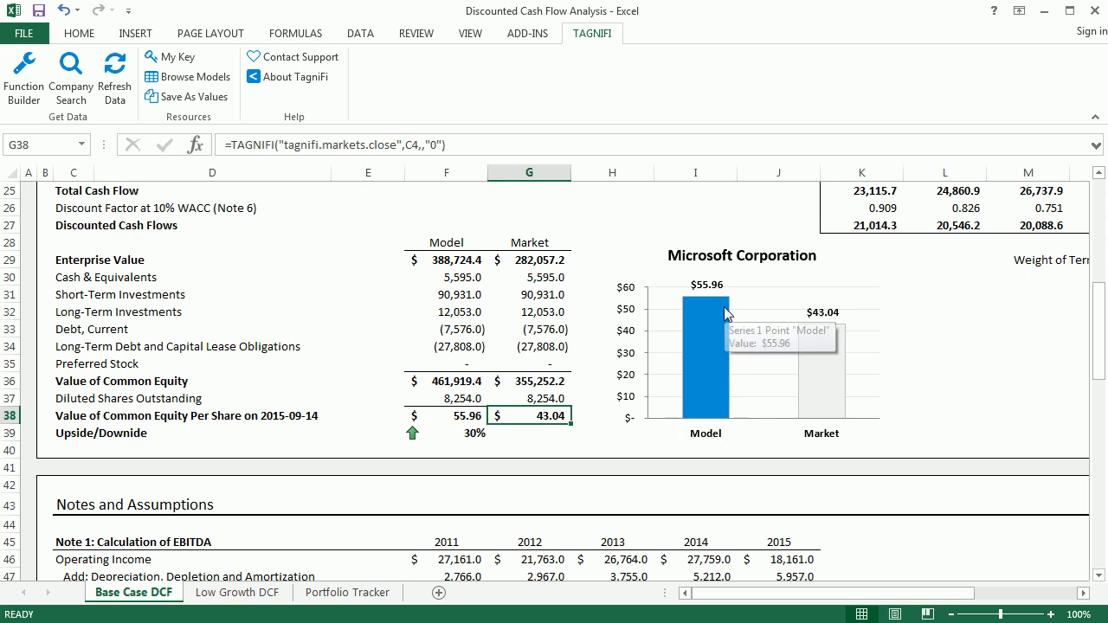
click(524, 256)
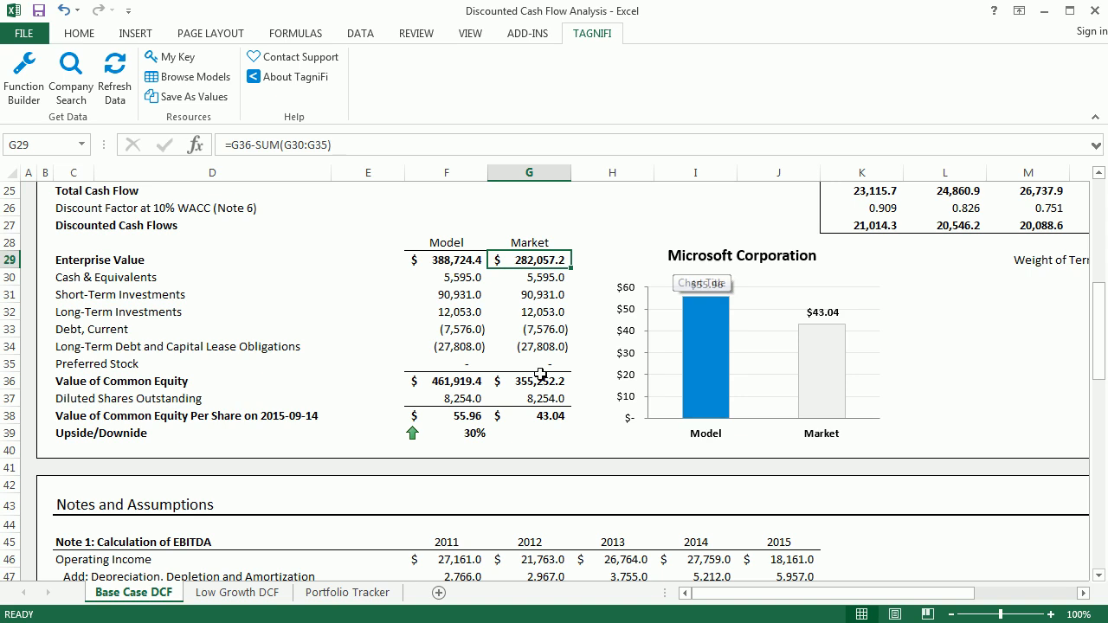
click(470, 432)
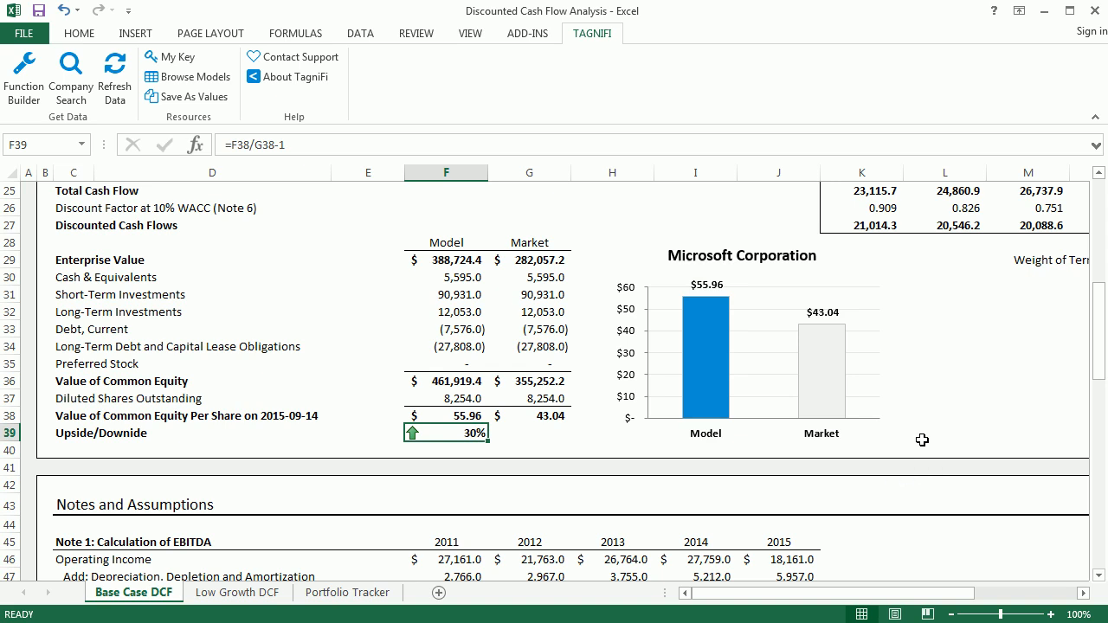
Revisit the highlighted 2016 projection assumptions for growth, margin, depreciation and capital investment in column K.
scroll(922, 440, up, 5)
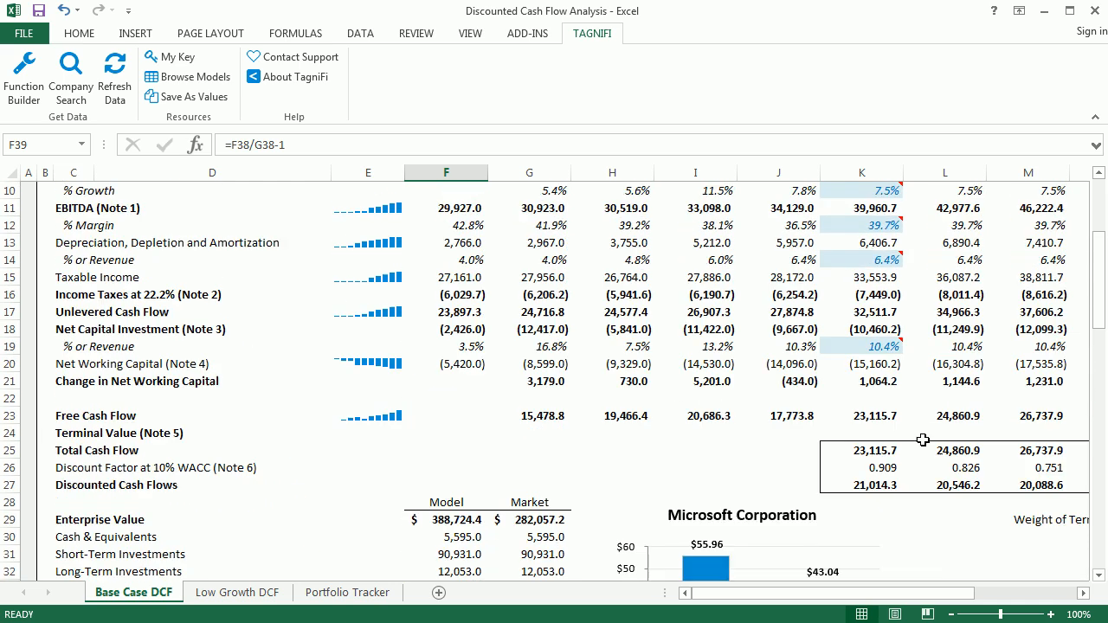
scroll(922, 440, up, 2)
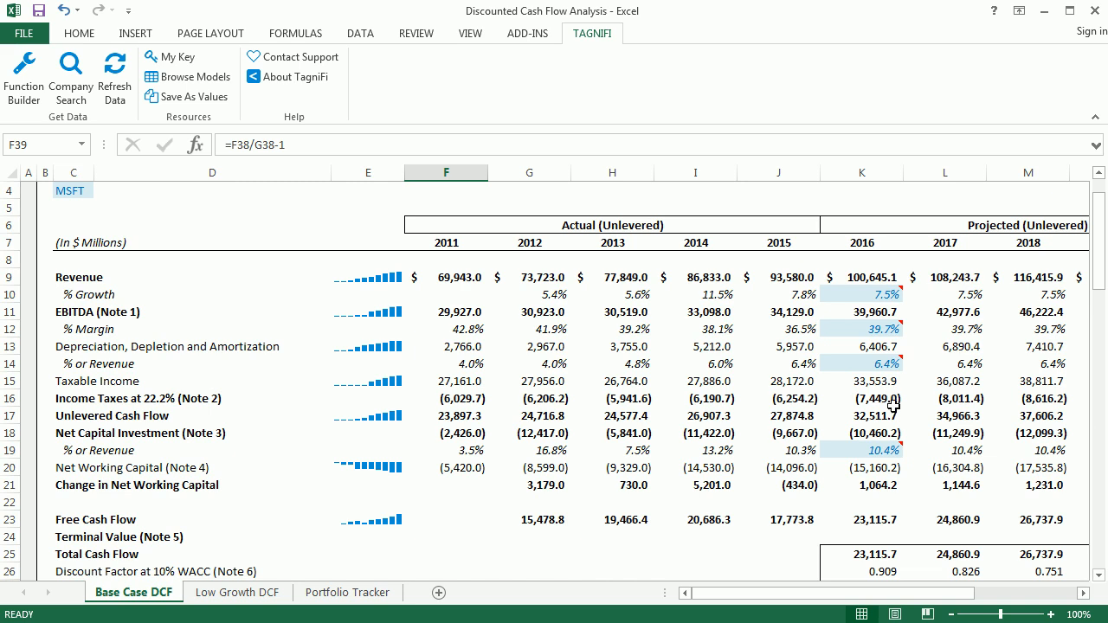
scroll(901, 409, down, 1)
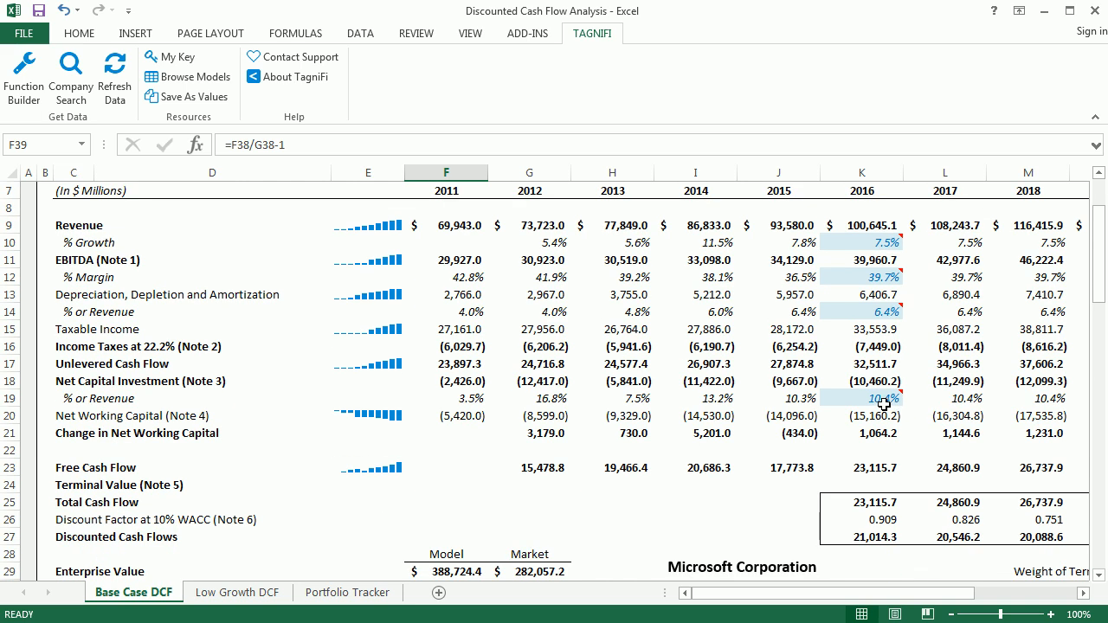
mouse_move(872, 274)
Compare the Model and Market per-share values in the Microsoft Corporation chart.
scroll(952, 418, down, 3)
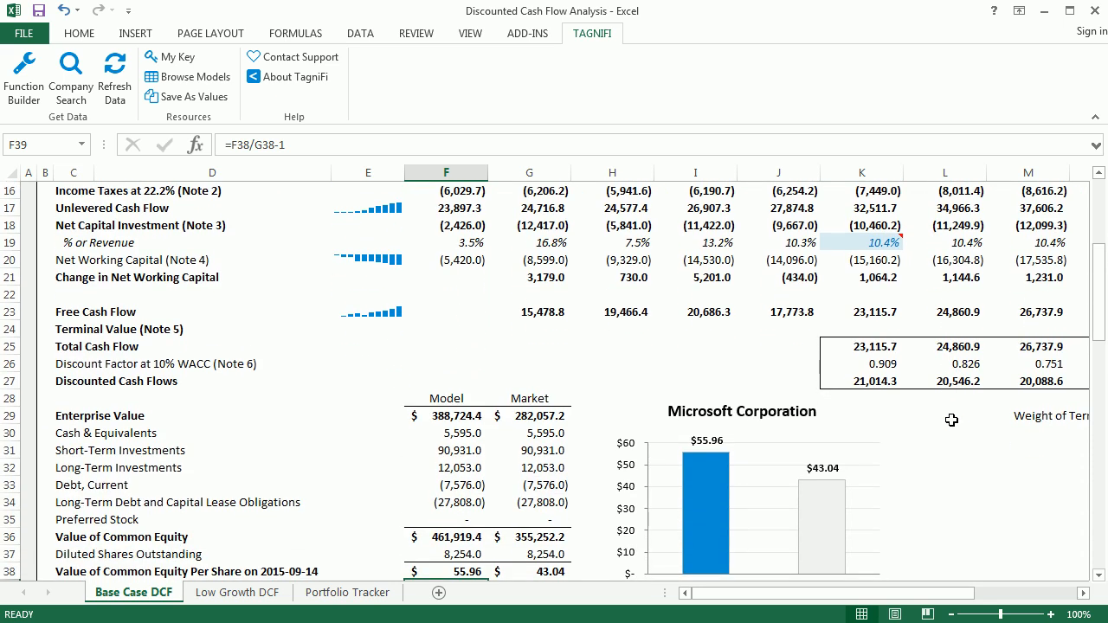
scroll(952, 419, down, 4)
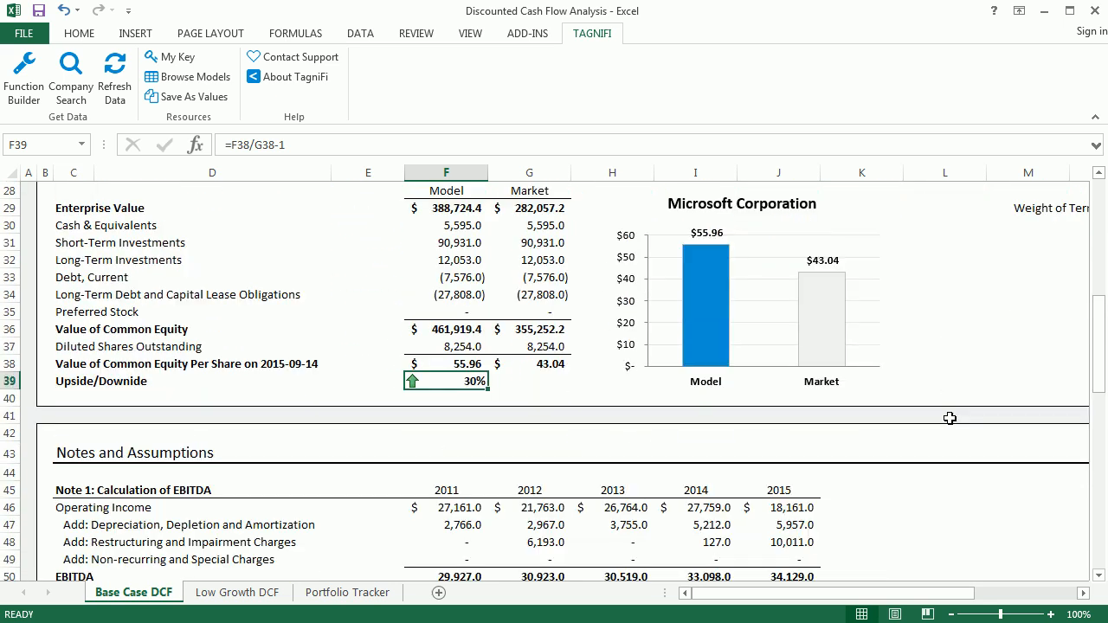
scroll(949, 419, up, 2)
mouse_move(707, 374)
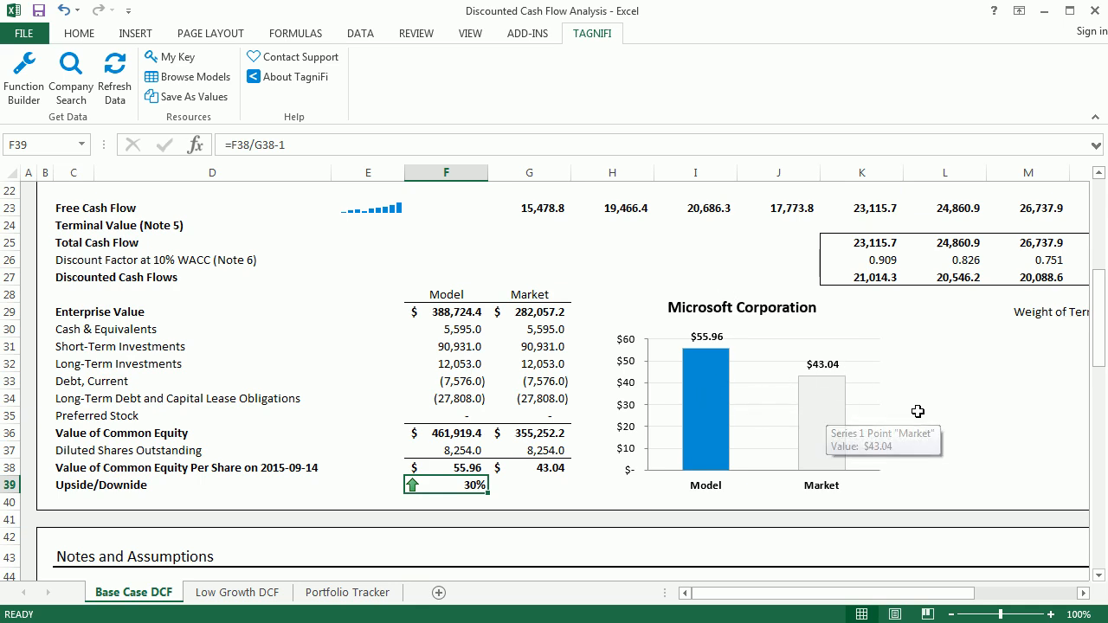
Read Note 1 on the calculation of EBITDA and Note 2 on the effective tax rate under Notes and Assumptions.
scroll(920, 429, down, 2)
scroll(919, 429, down, 2)
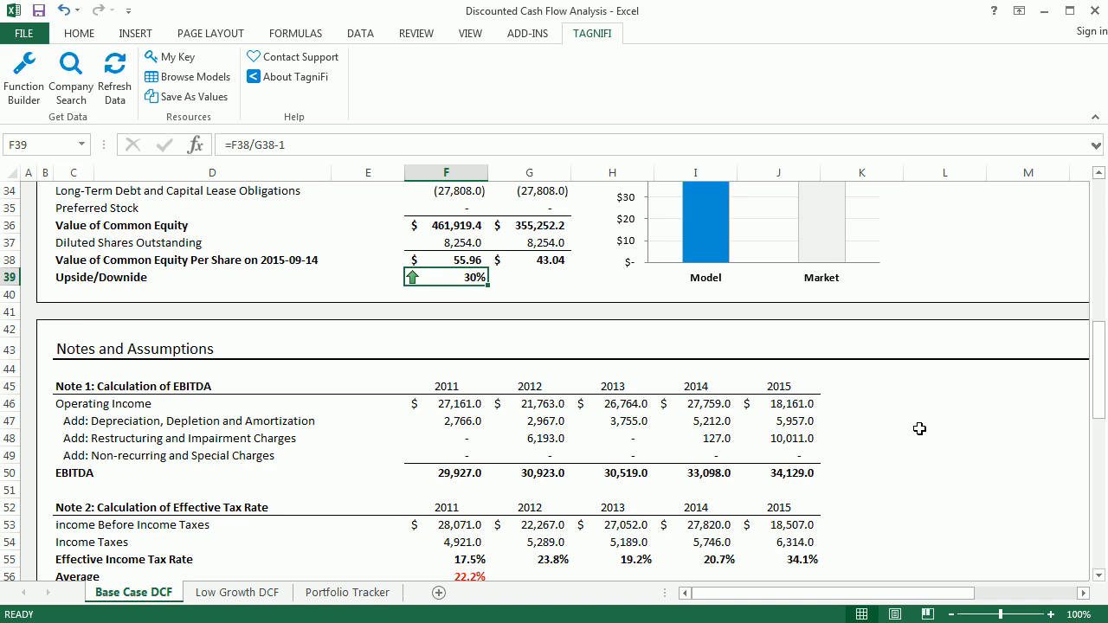
scroll(732, 420, down, 2)
scroll(736, 423, down, 2)
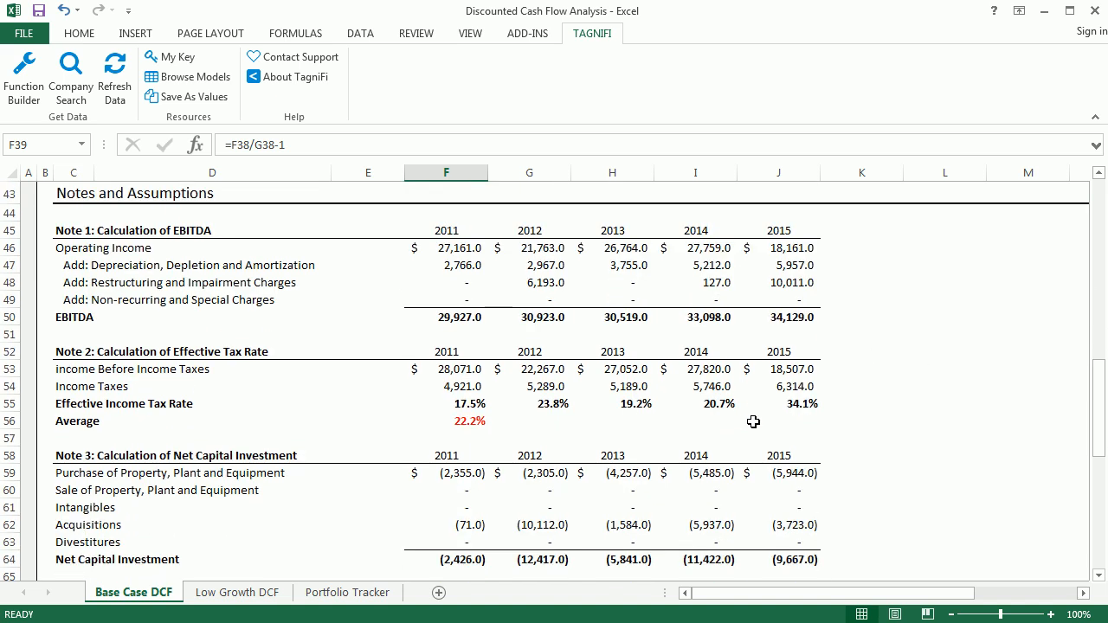
scroll(763, 424, up, 1)
scroll(767, 388, down, 1)
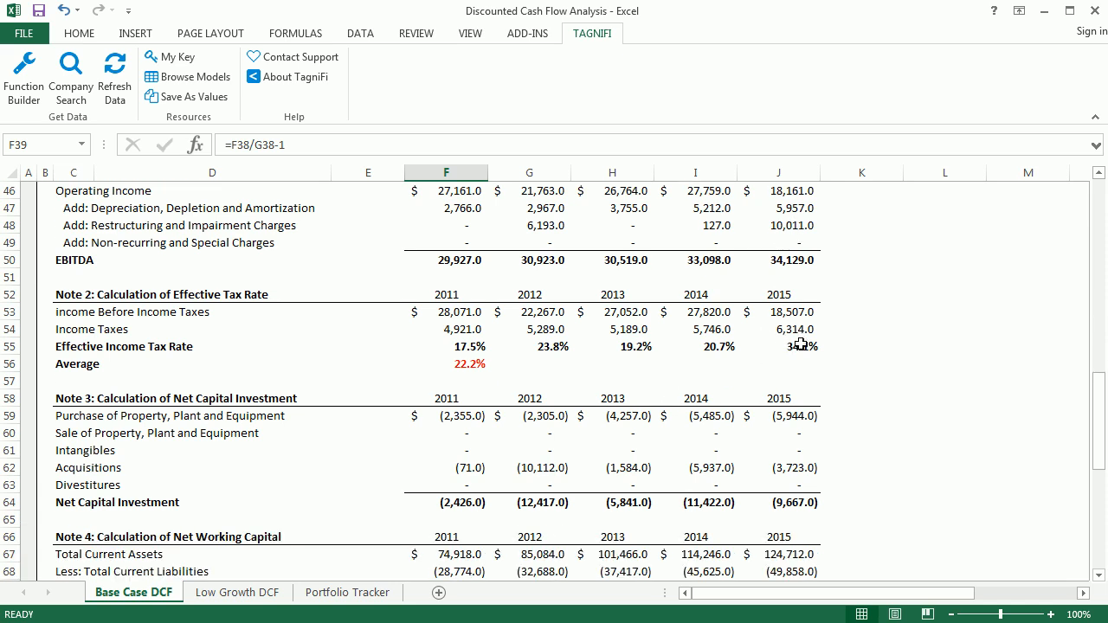
Review Note 3 on net capital investment, including the property, plant and equipment purchases and the acquisitions.
scroll(584, 346, down, 2)
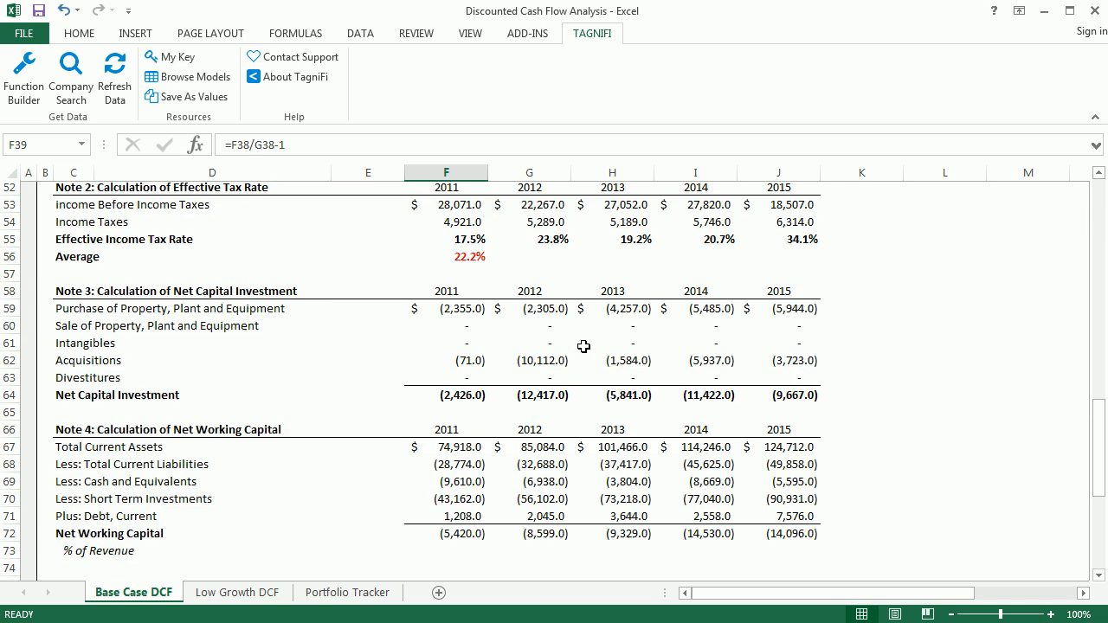
scroll(584, 346, down, 1)
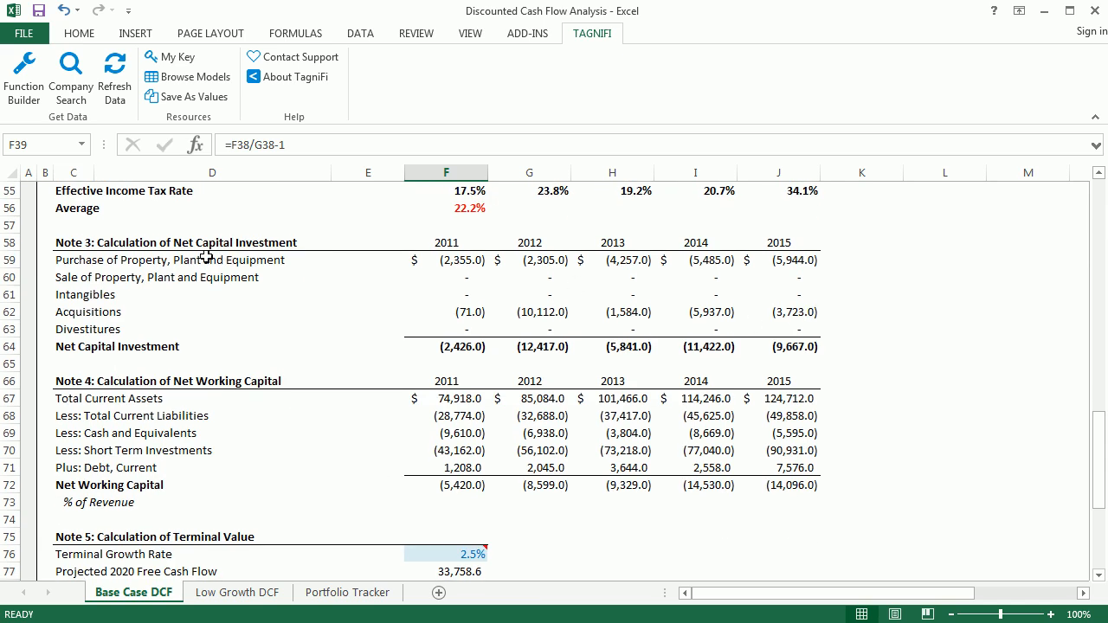
click(110, 260)
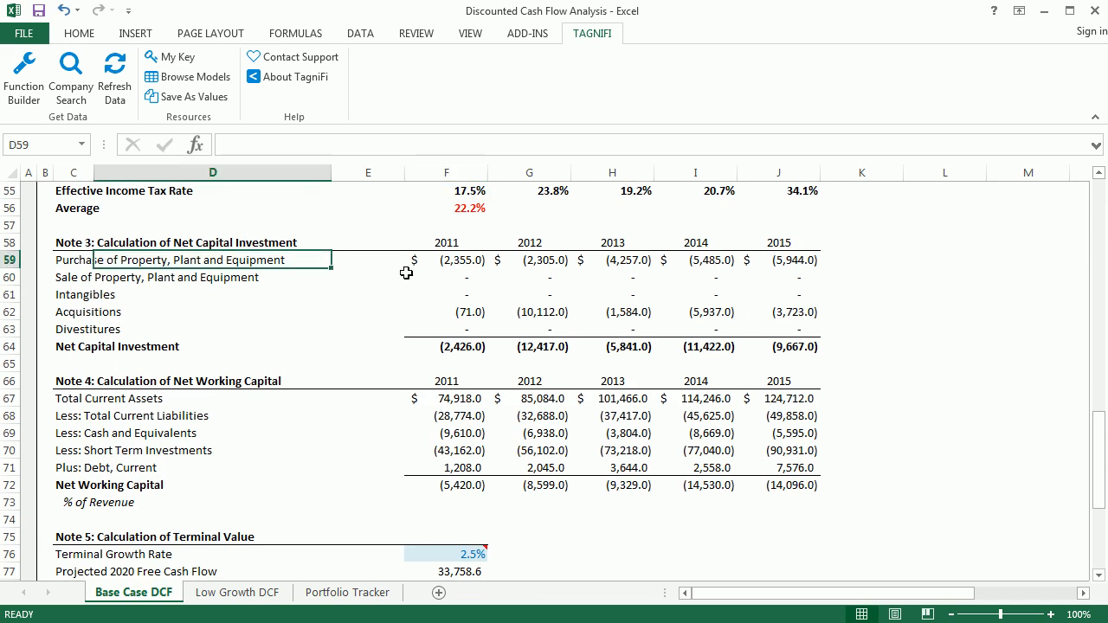
click(823, 309)
Inspect Note 4's 2015 Net Working Capital and Note 6's Weighted Average Cost of Capital input in cell F86.
scroll(841, 398, down, 2)
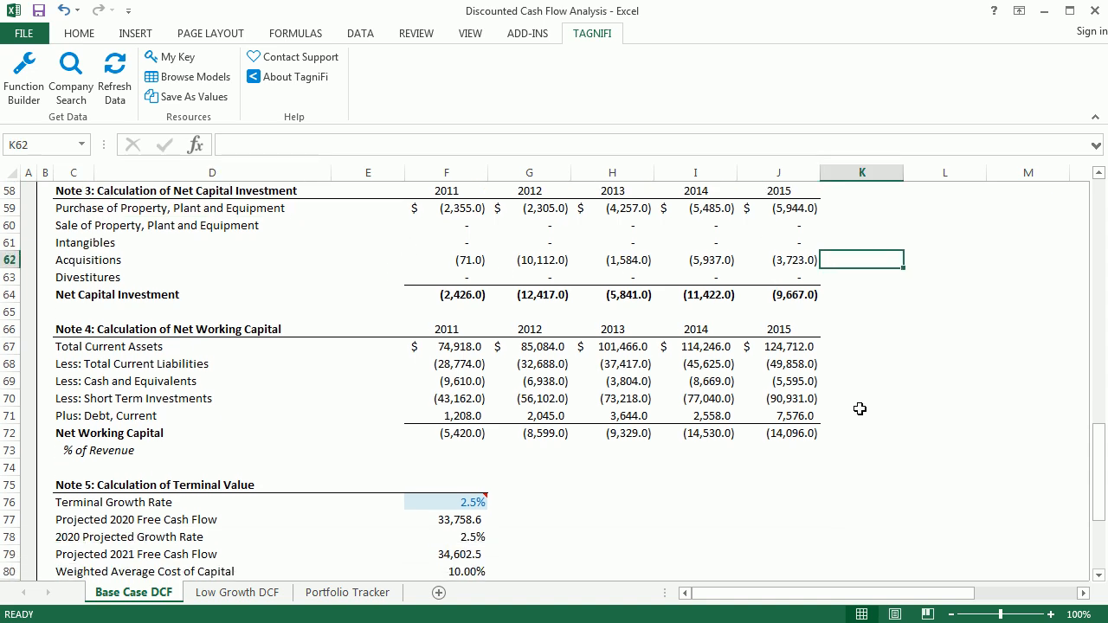
click(795, 386)
scroll(697, 415, down, 3)
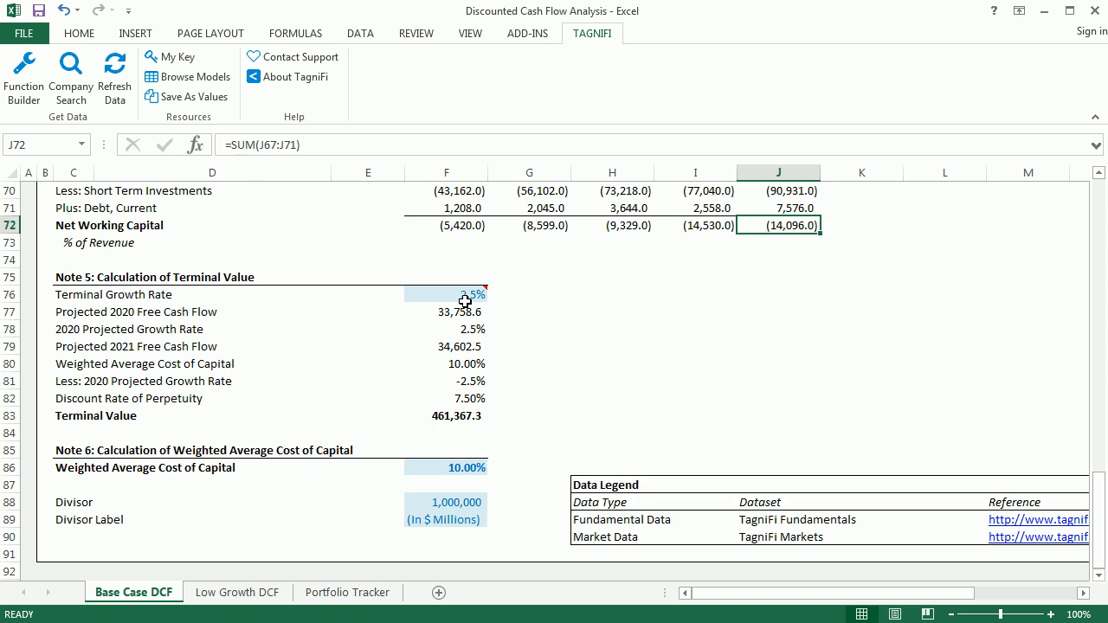
click(463, 468)
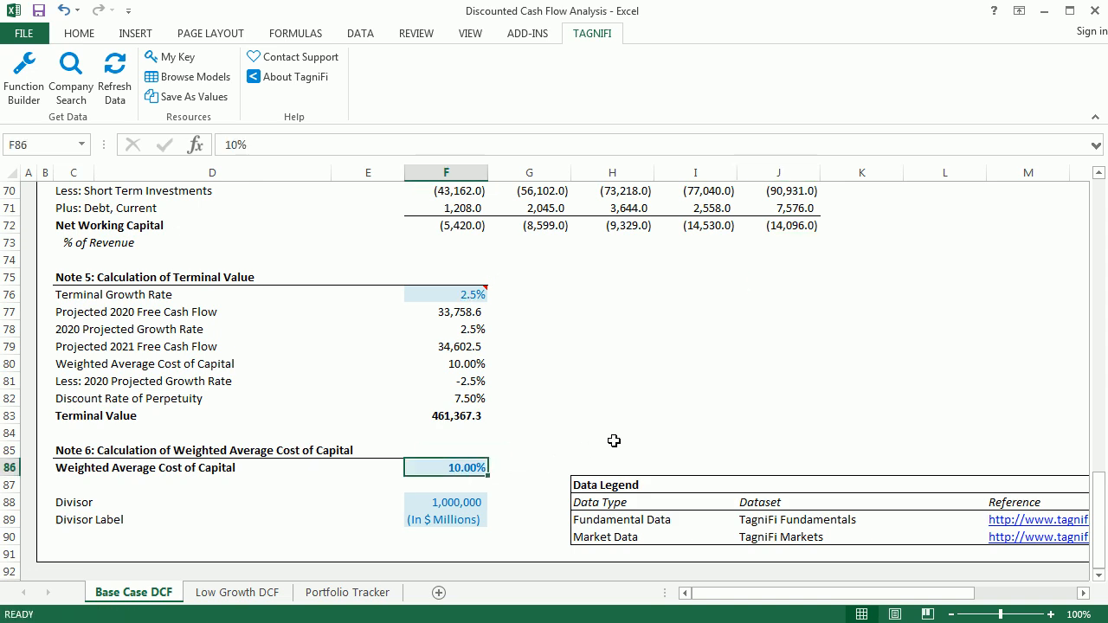
Inspect Note 5's Terminal Growth Rate input in cell F76 and the Terminal Value formula in cell F83.
scroll(614, 441, up, 1)
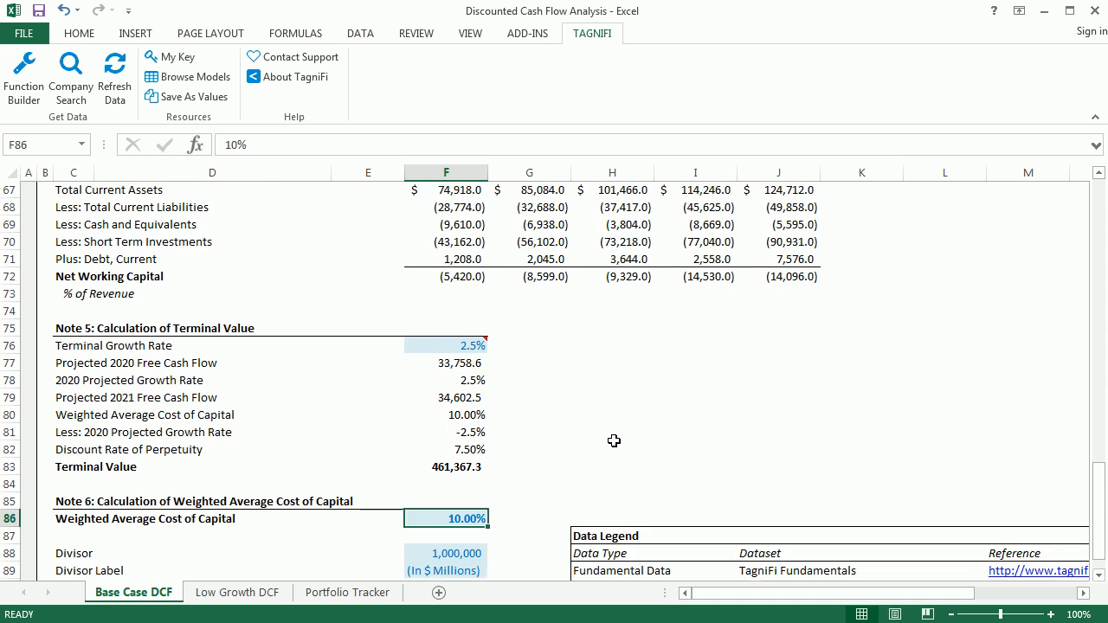
click(457, 348)
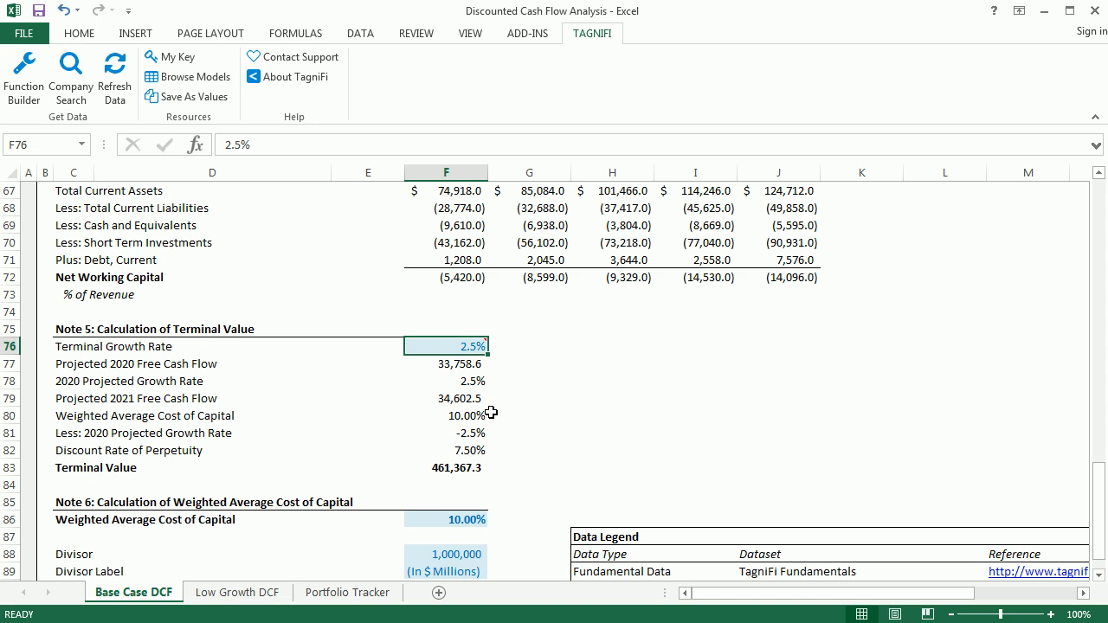
click(452, 468)
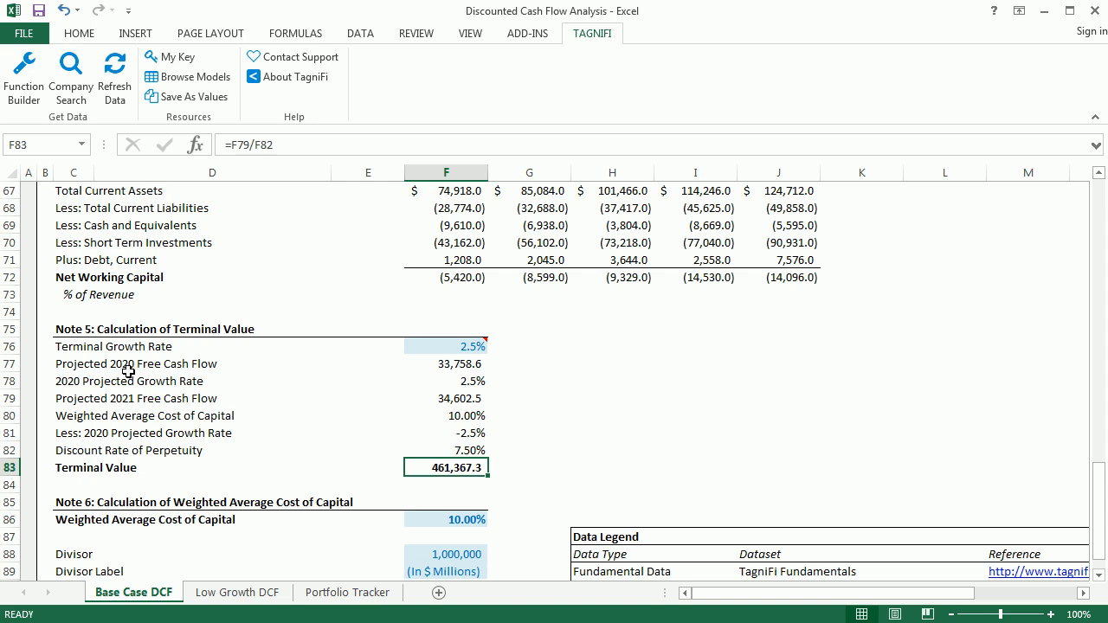
scroll(703, 378, down, 1)
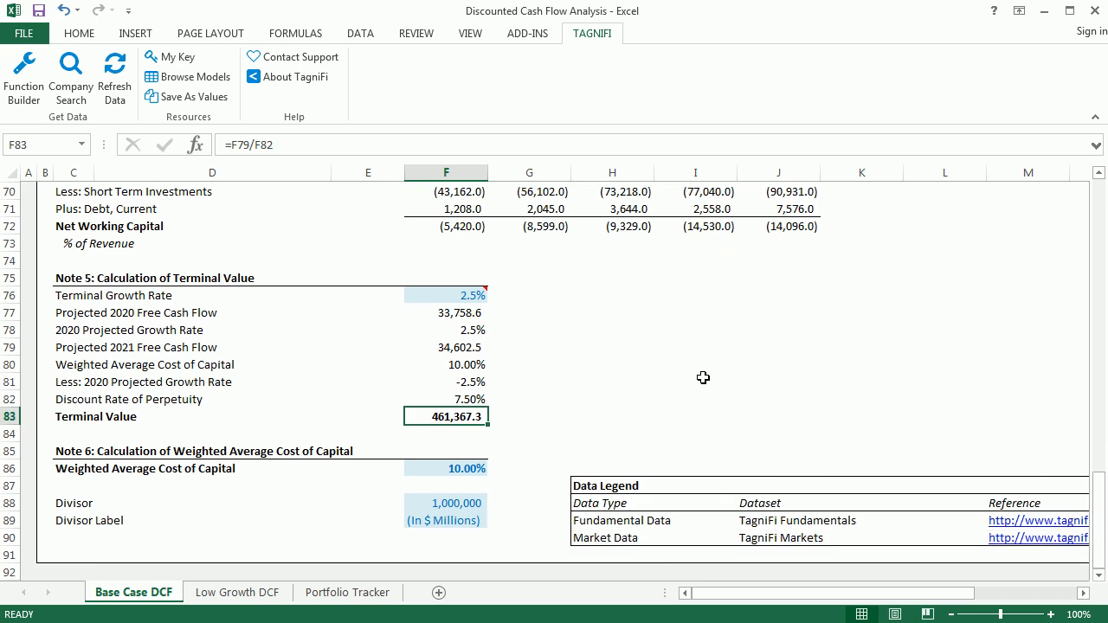
Review the Base Case DCF from the ticker input in cell C4 through the projections to the Model and Market valuation.
scroll(703, 377, up, 20)
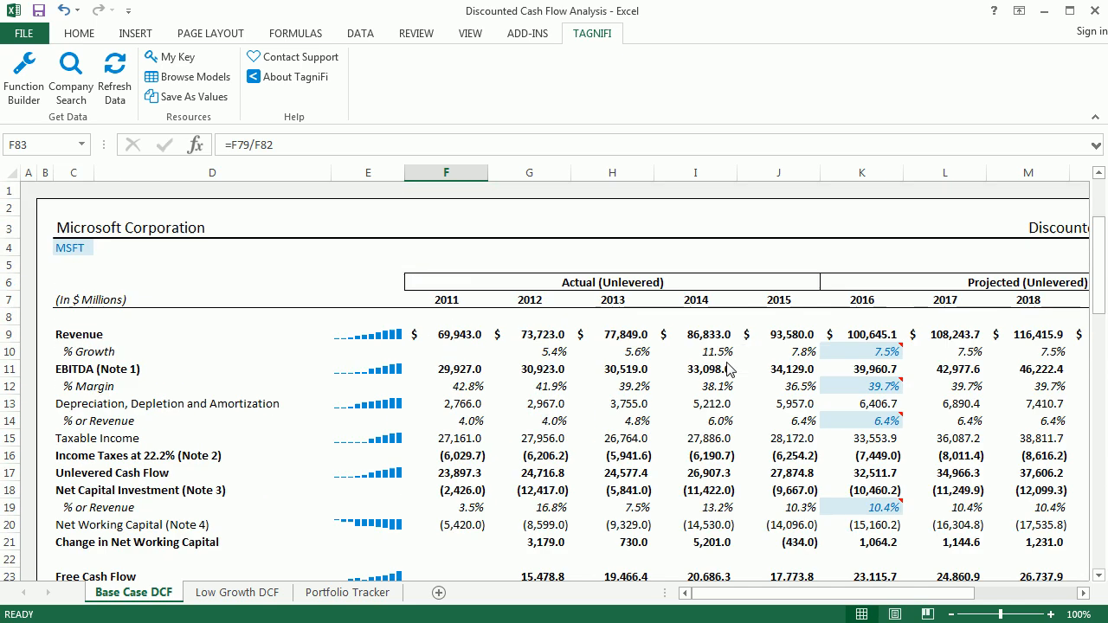
click(77, 247)
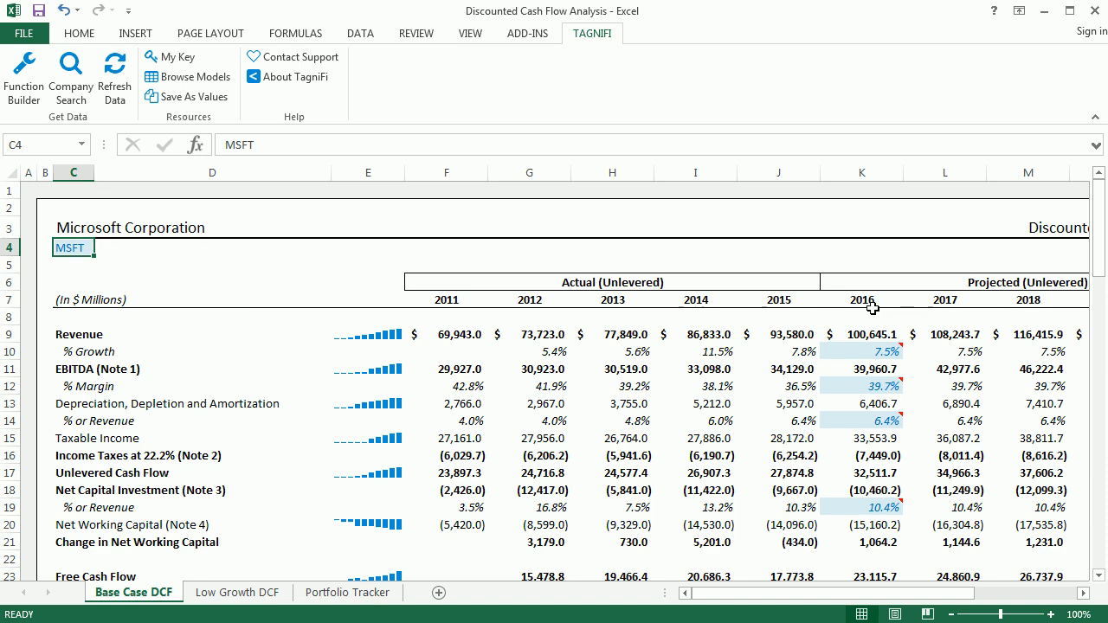
scroll(651, 379, down, 1)
scroll(651, 379, up, 1)
scroll(651, 379, down, 1)
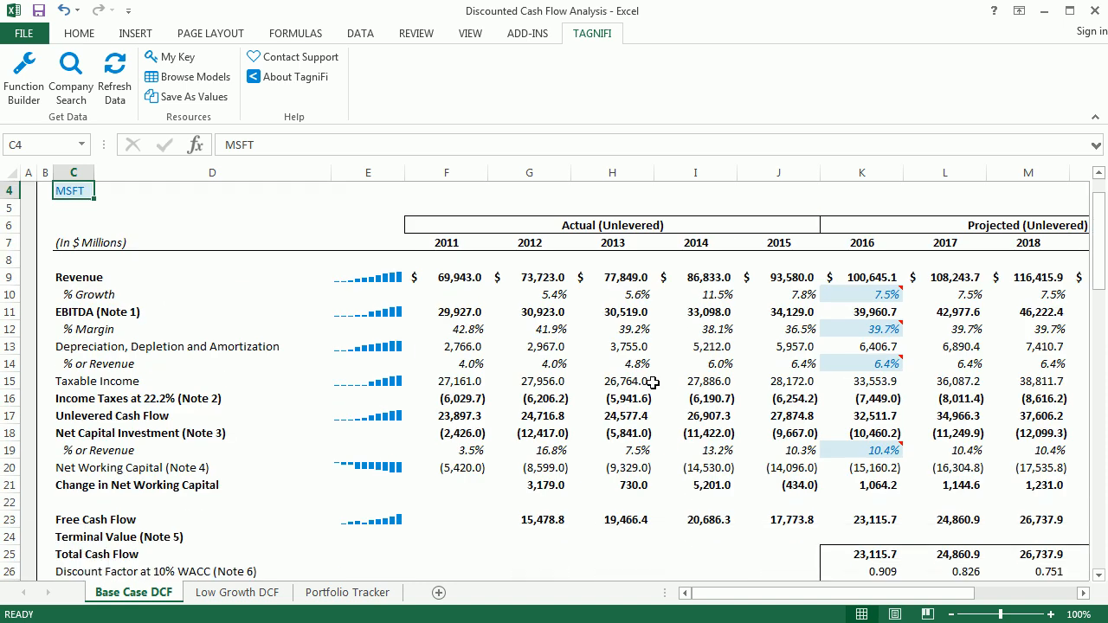
scroll(649, 484, down, 5)
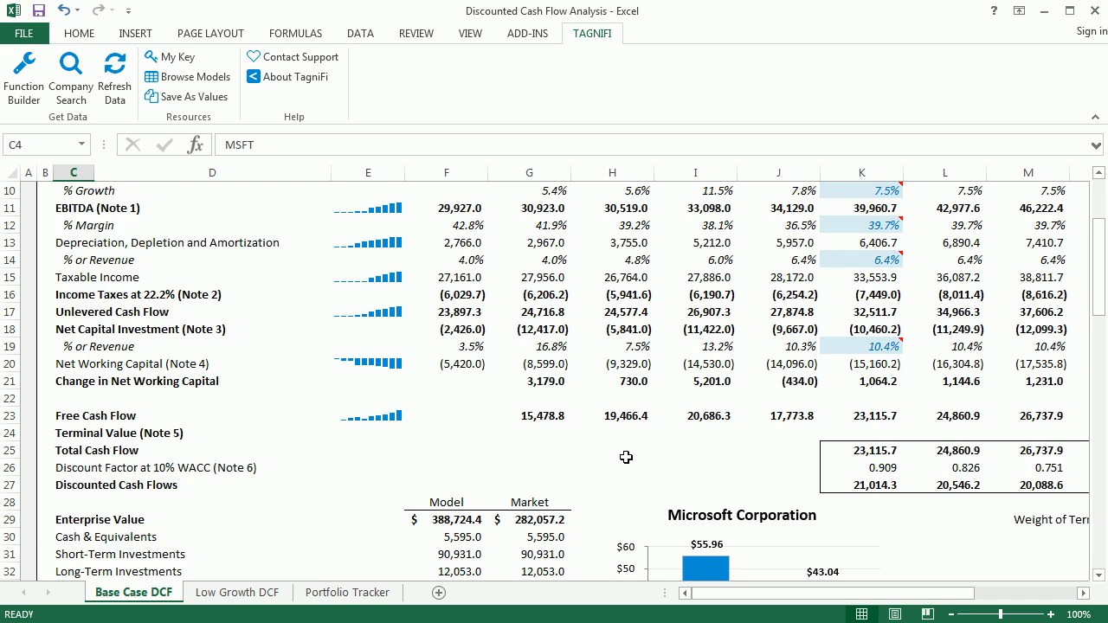
scroll(623, 459, down, 1)
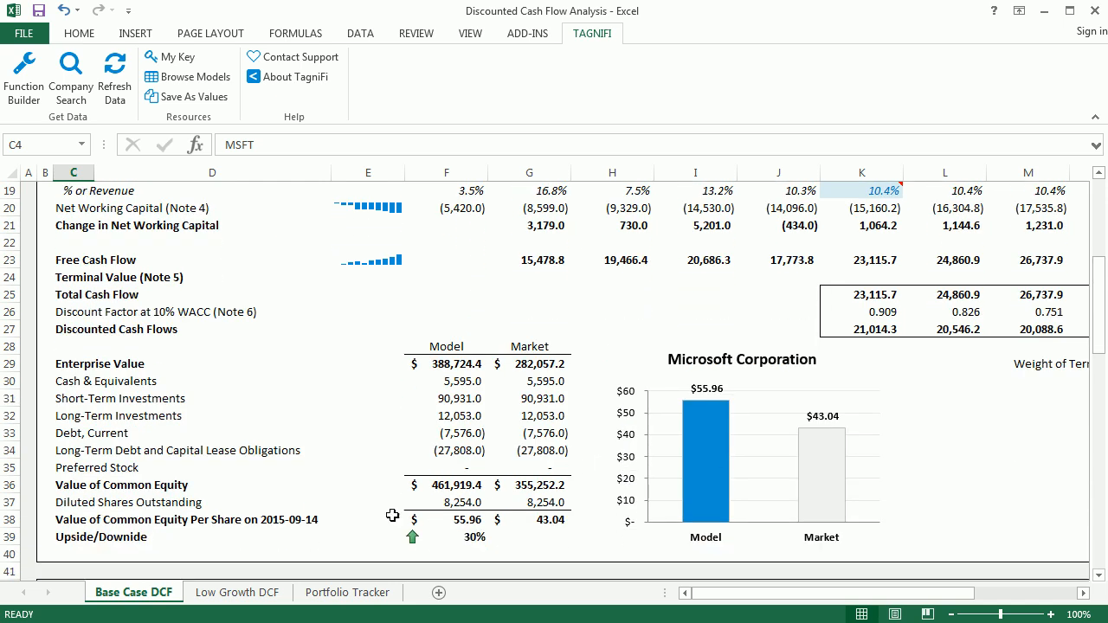
Open the Low Growth DCF sheet and examine its 2016 revenue growth formula in K10 and its Model versus Market valuation.
click(231, 594)
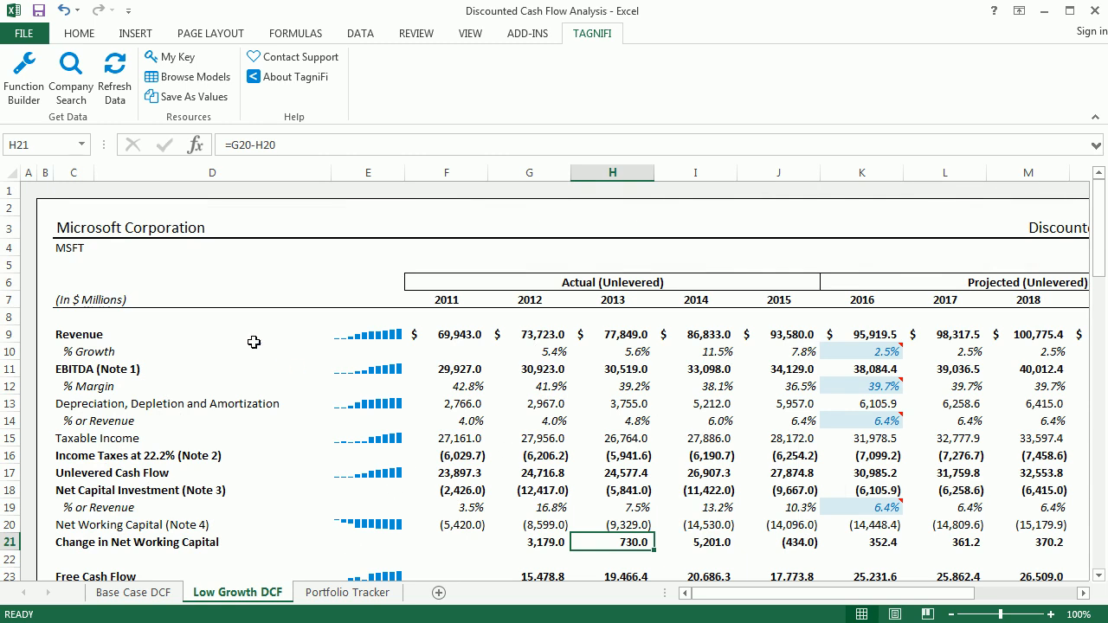
scroll(722, 372, down, 1)
scroll(723, 372, down, 5)
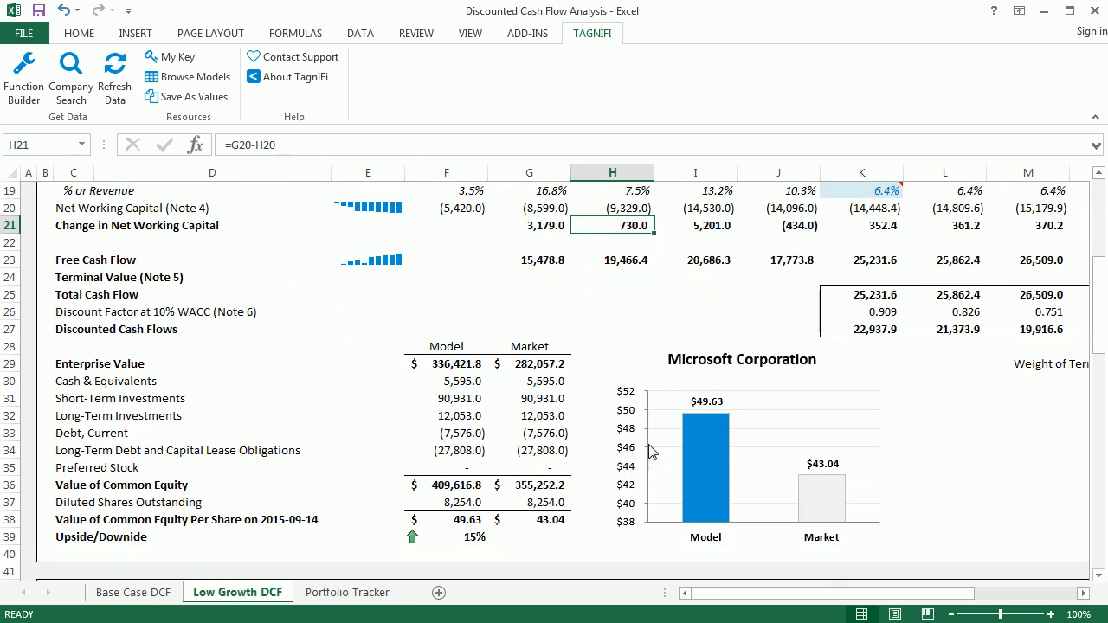
scroll(653, 452, up, 5)
click(878, 294)
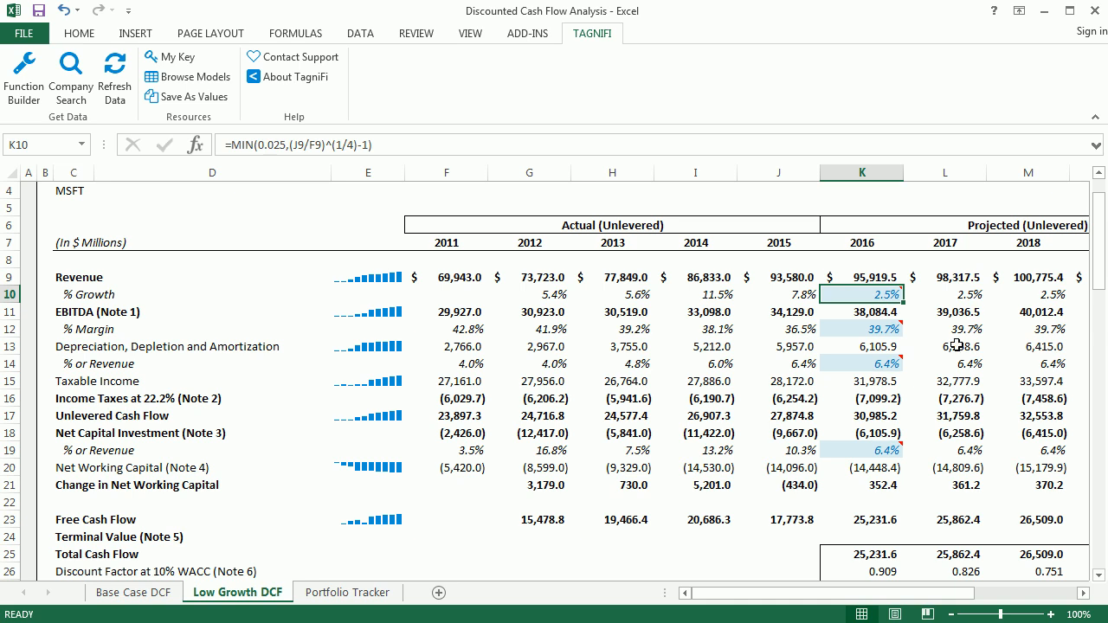
scroll(1017, 433, down, 1)
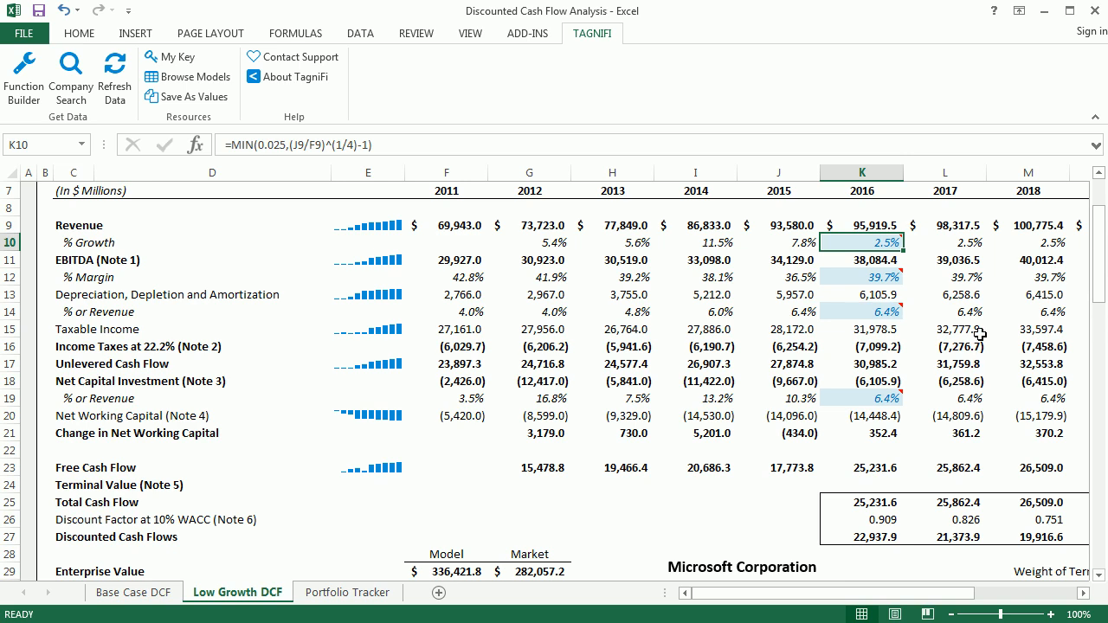
scroll(980, 334, down, 5)
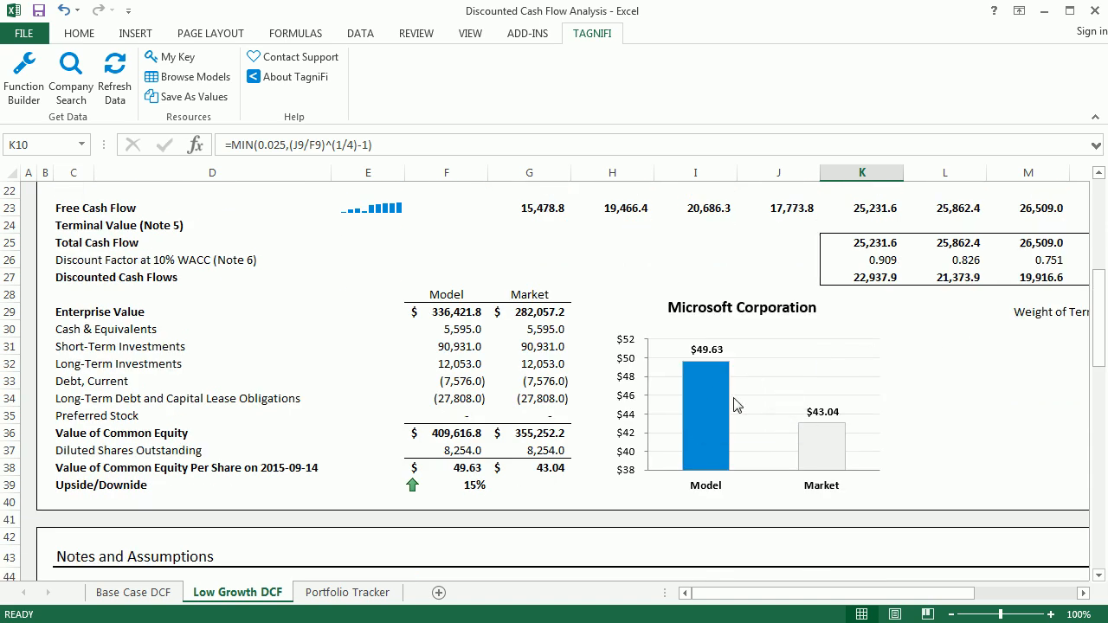
Open the Portfolio Tracker sheet and inspect Apple's Target Price, Market Price and Upside/Downside cells in row 8.
click(326, 596)
scroll(712, 426, down, 1)
scroll(712, 426, up, 1)
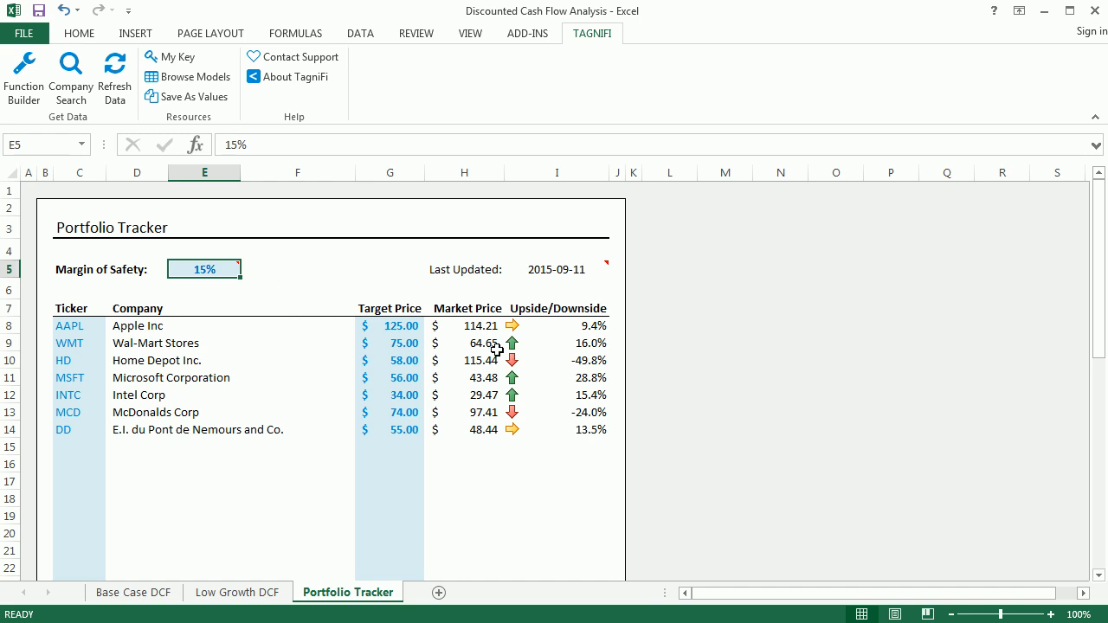
mouse_move(180, 265)
click(403, 326)
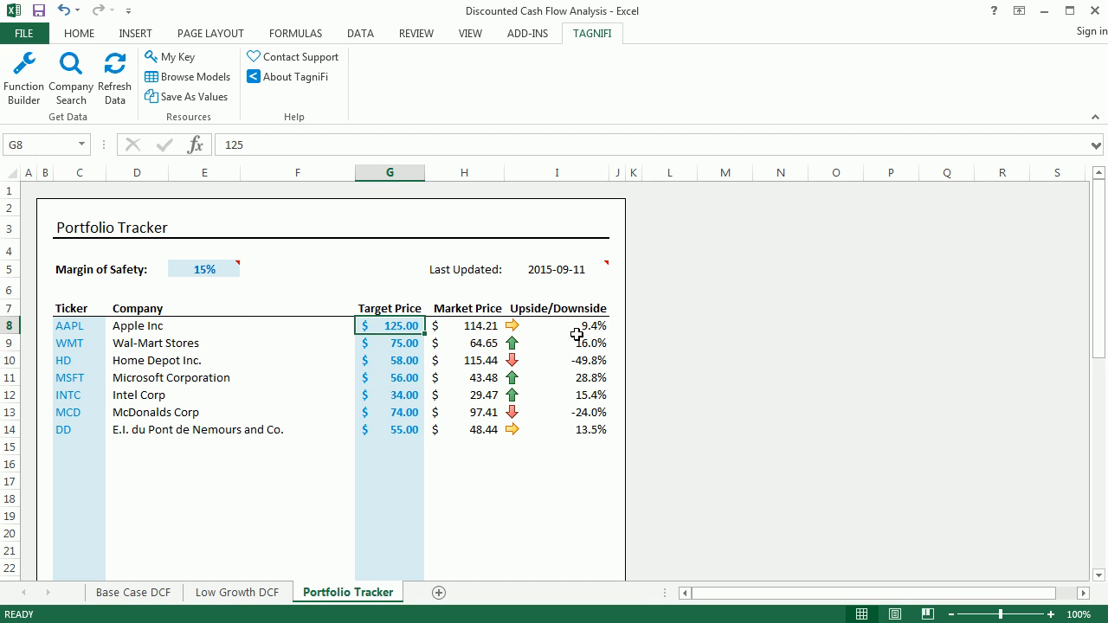
click(471, 329)
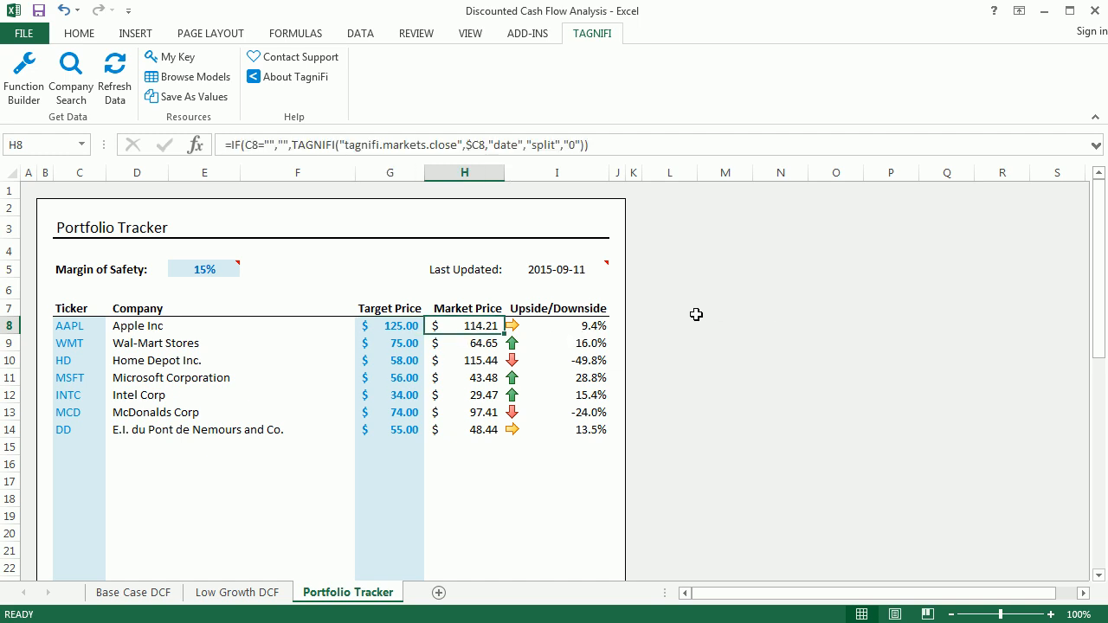
click(573, 325)
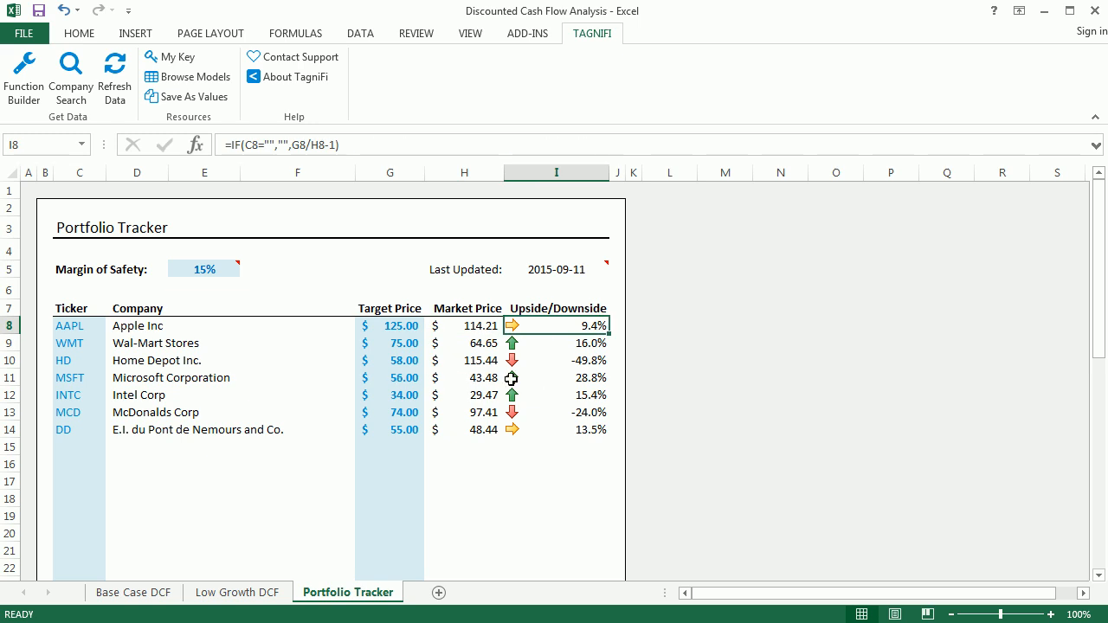
Check the Upside/Downside cells for Microsoft and McDonalds, and refresh the Portfolio Tracker's TagniFi data.
click(586, 378)
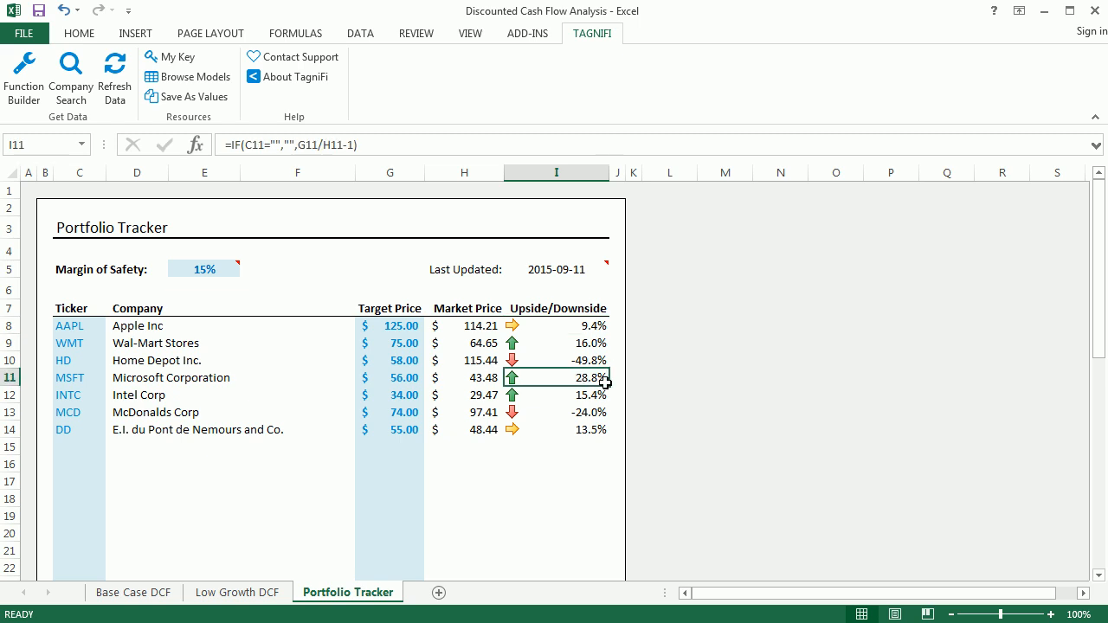
click(590, 411)
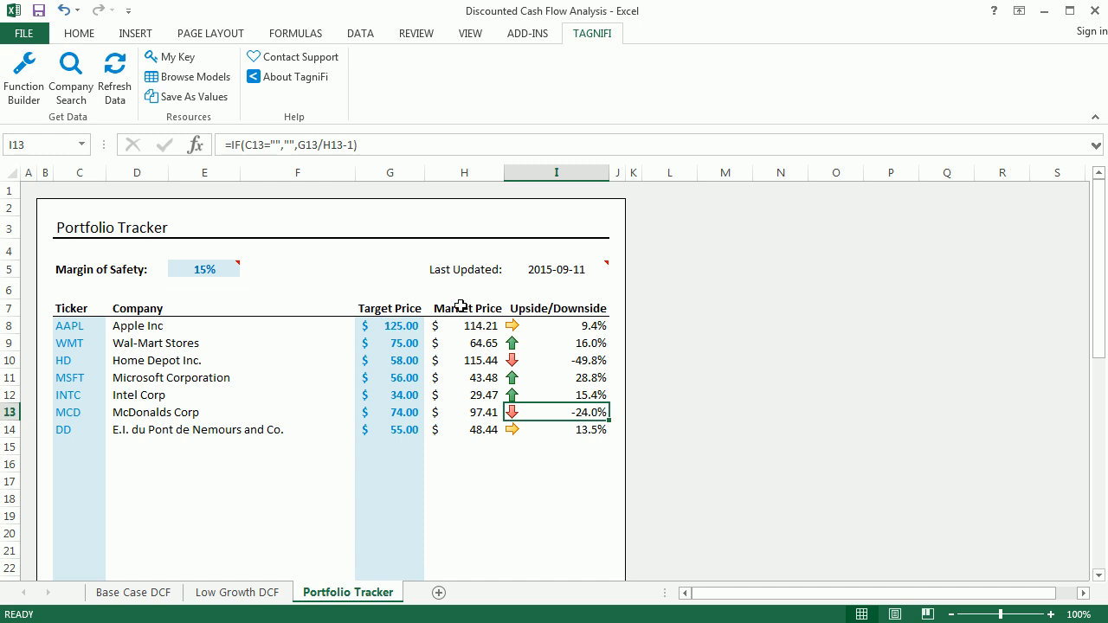
click(108, 79)
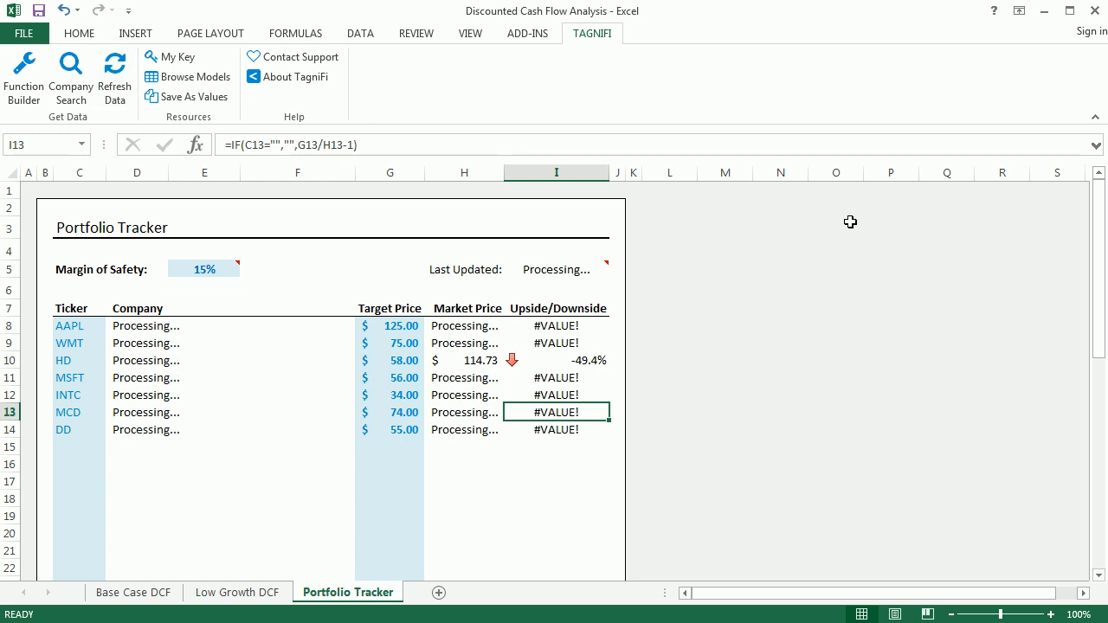